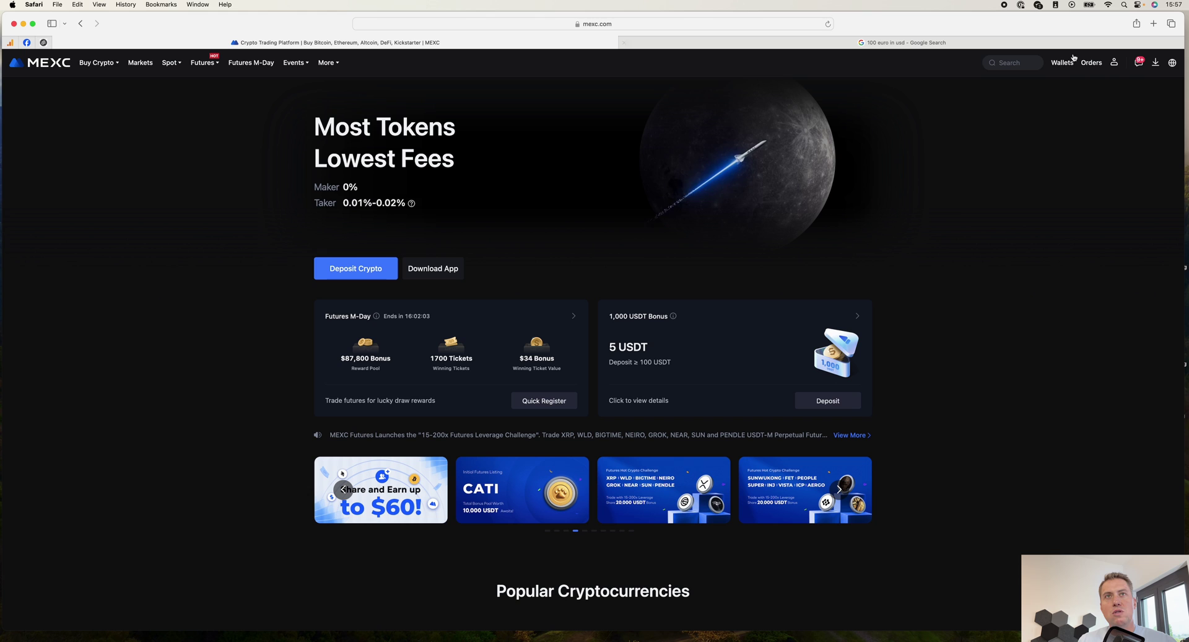
Open the Wallets crypto Deposit page and choose USDT as the coin to deposit.
{"action": "mouse_move", "coordinate": [1069, 62]}
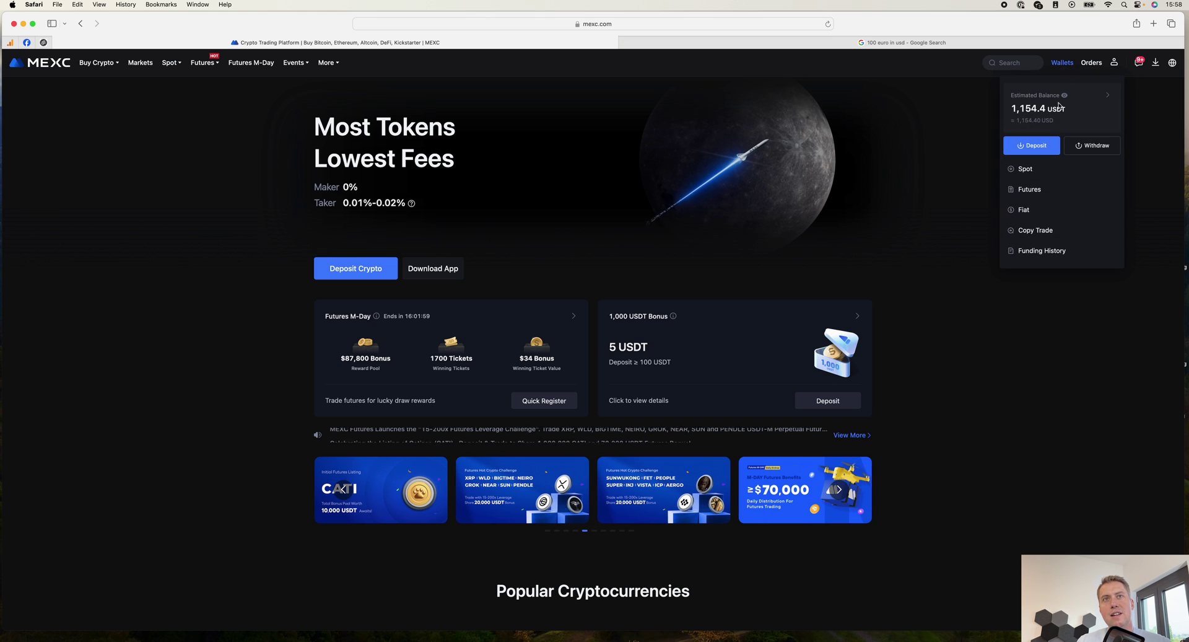
{"action": "left_click", "coordinate": [1028, 165]}
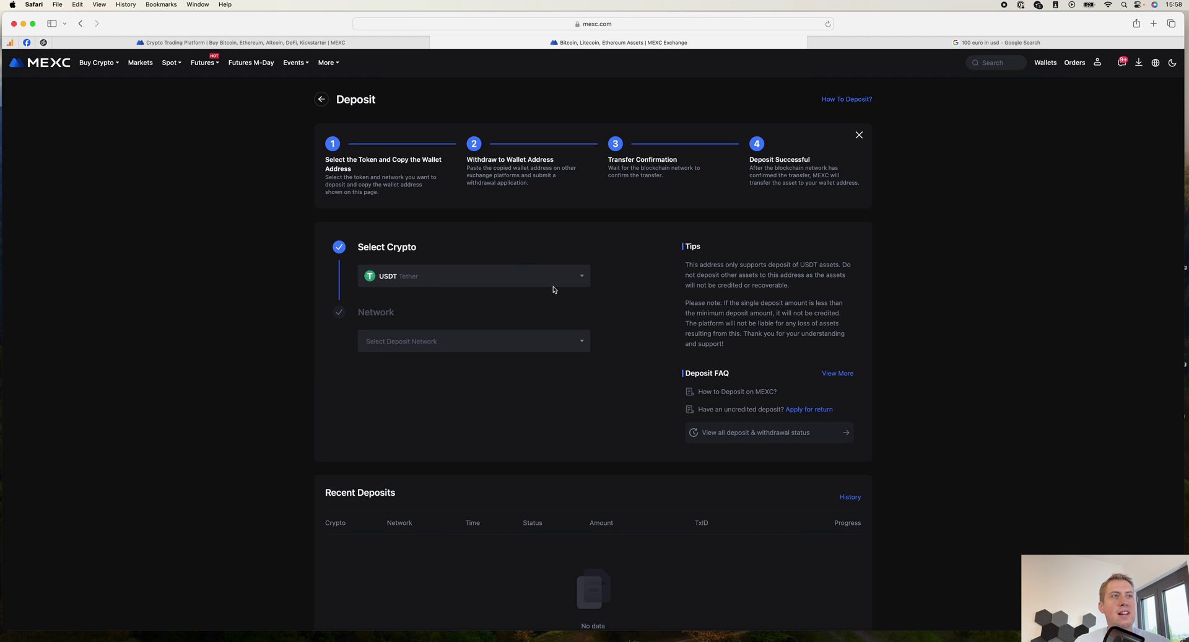
{"action": "left_click", "coordinate": [551, 277]}
{"action": "scroll", "coordinate": [583, 329], "scroll_direction": "up", "scroll_amount": 5}
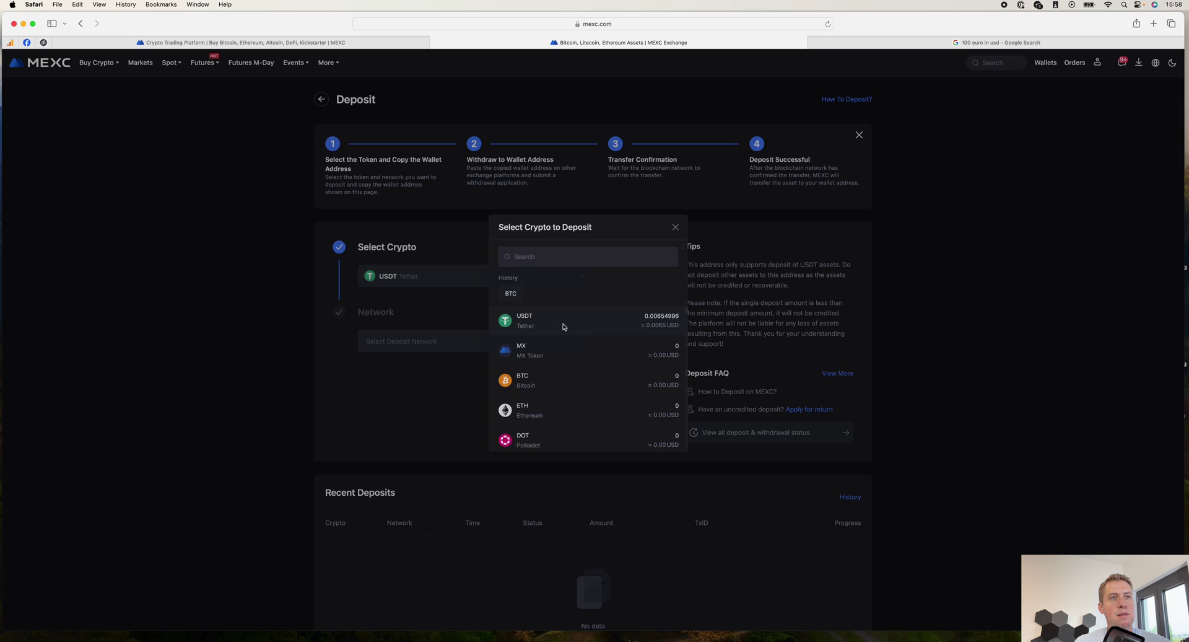
{"action": "left_click", "coordinate": [564, 327]}
Pick the Ethereum (ERC20) network and select the USDT deposit address for copying.
{"action": "left_click", "coordinate": [418, 348]}
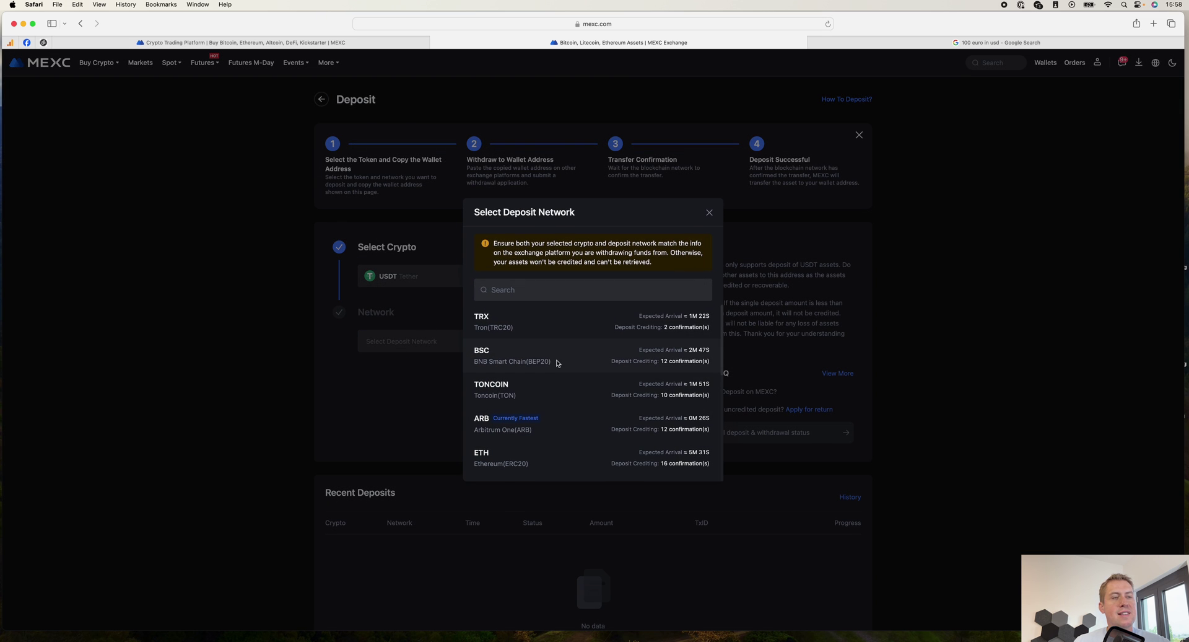
{"action": "scroll", "coordinate": [557, 365], "scroll_direction": "down", "scroll_amount": 3}
{"action": "scroll", "coordinate": [556, 374], "scroll_direction": "down", "scroll_amount": 1}
{"action": "scroll", "coordinate": [556, 374], "scroll_direction": "up", "scroll_amount": 3}
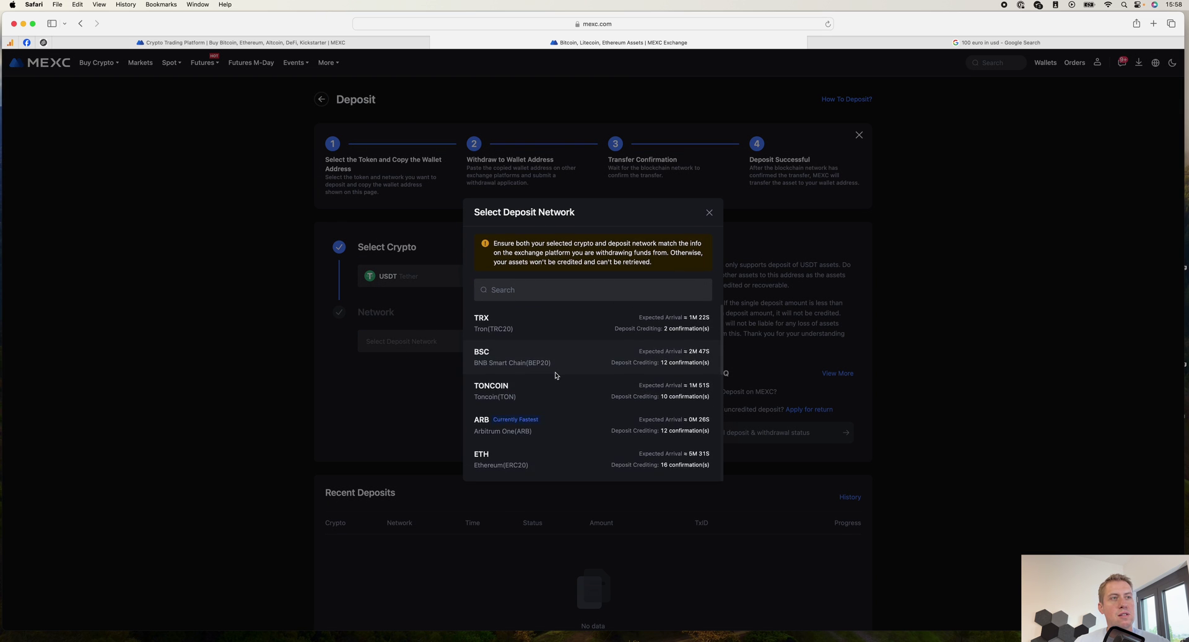
{"action": "scroll", "coordinate": [553, 397], "scroll_direction": "down", "scroll_amount": 2}
{"action": "left_click", "coordinate": [548, 404]}
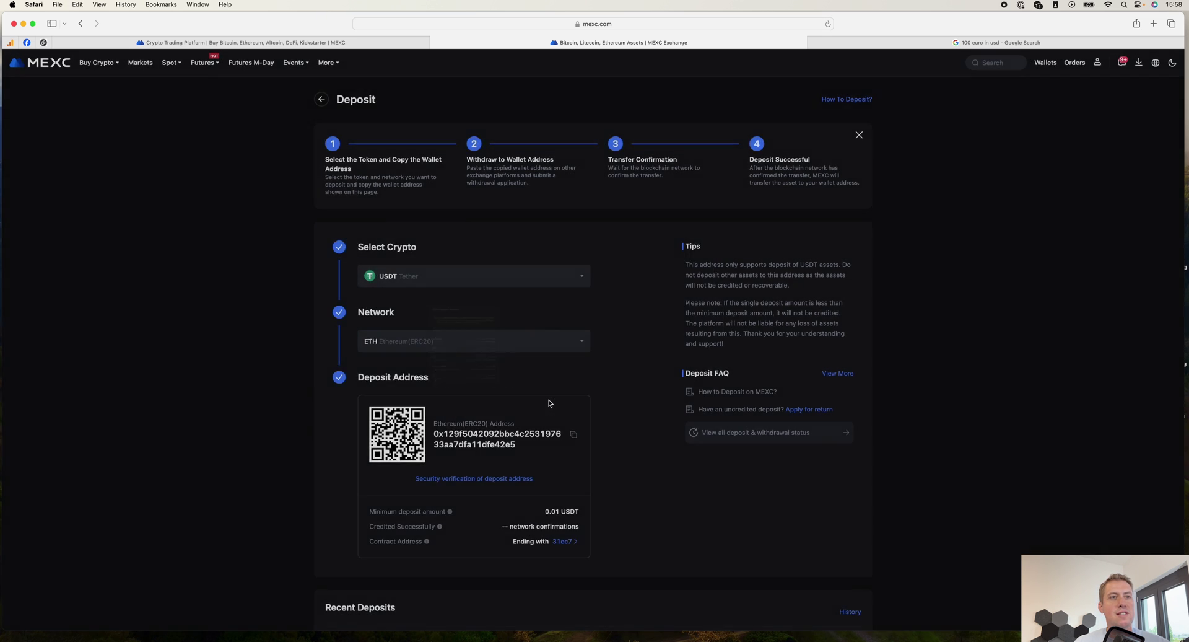
{"action": "left_click_drag", "start_coordinate": [530, 449], "coordinate": [436, 431]}
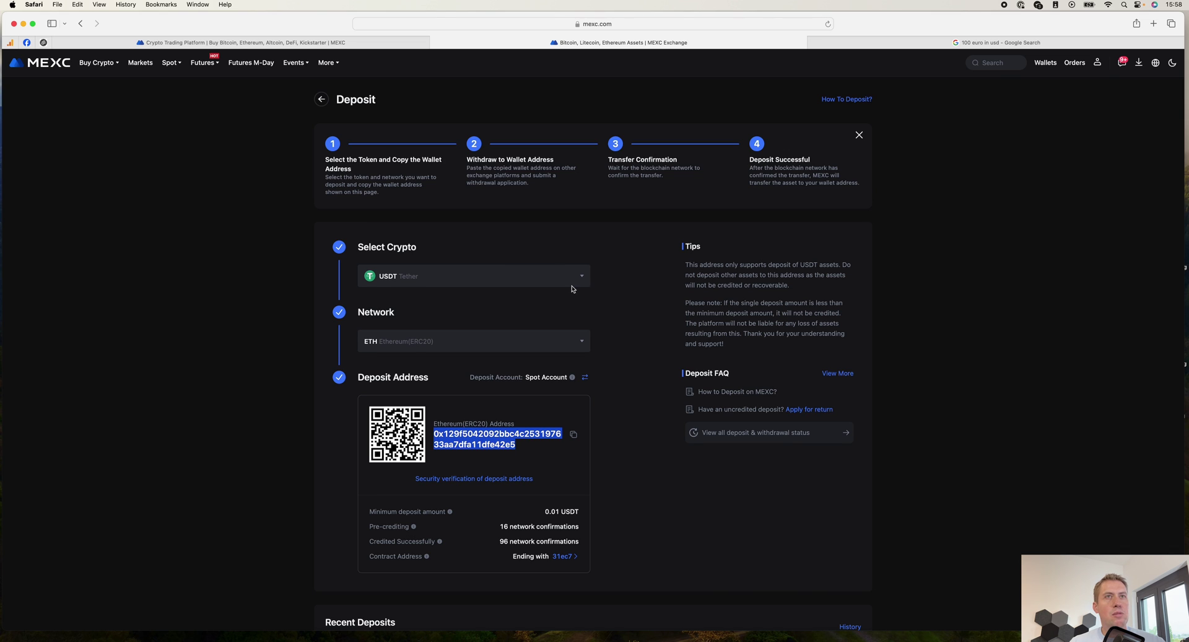
Open the Wallets Withdraw page and keep USDT as the coin to withdraw.
{"action": "mouse_move", "coordinate": [1039, 66]}
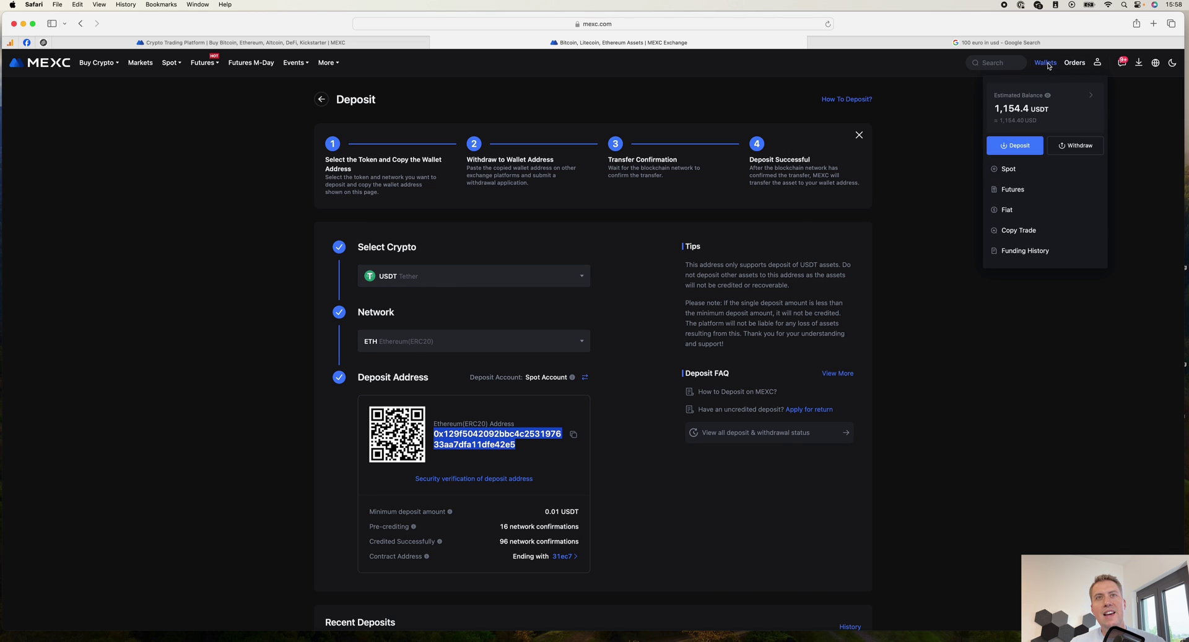
{"action": "left_click", "coordinate": [1082, 149]}
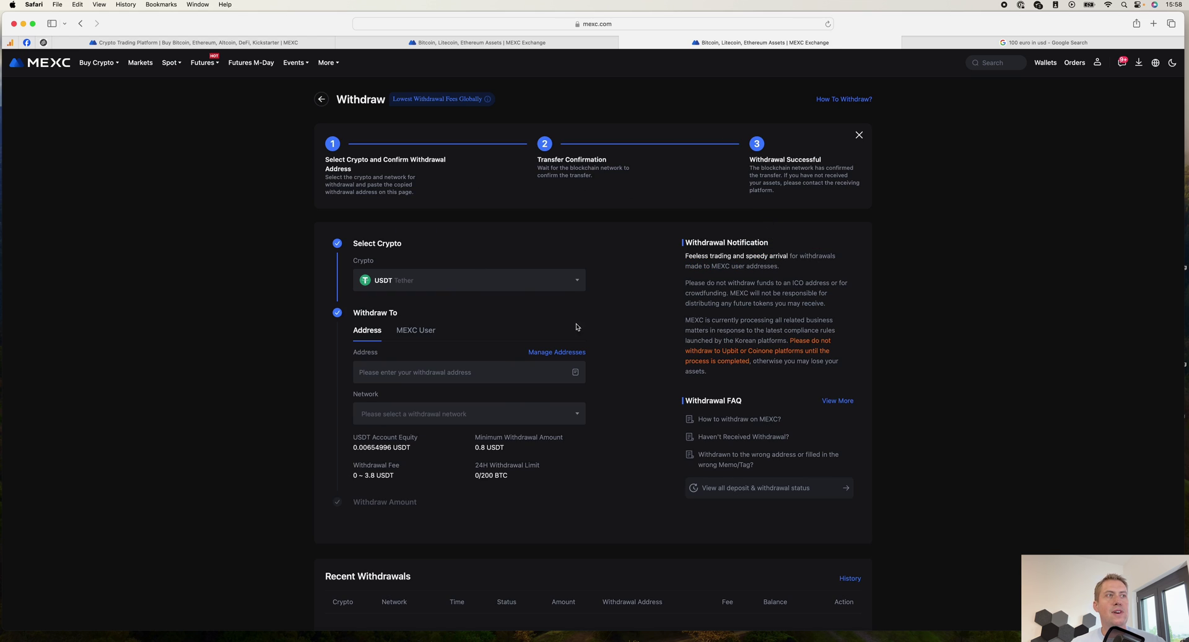
{"action": "left_click", "coordinate": [515, 283]}
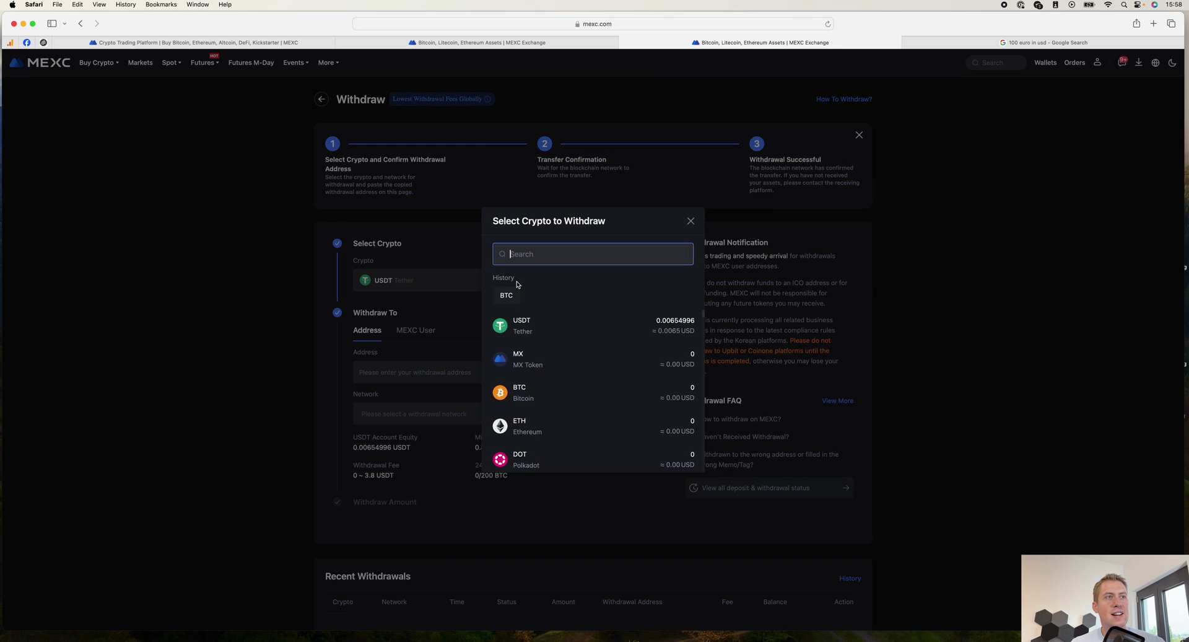
{"action": "left_click", "coordinate": [438, 311]}
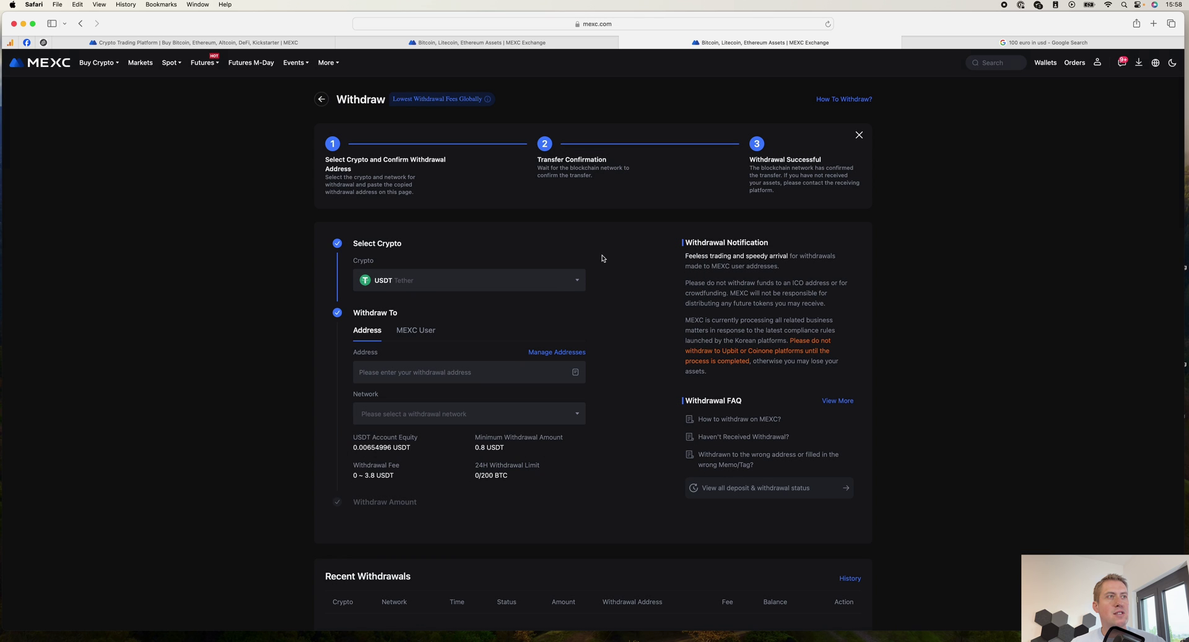
{"action": "left_click", "coordinate": [691, 222]}
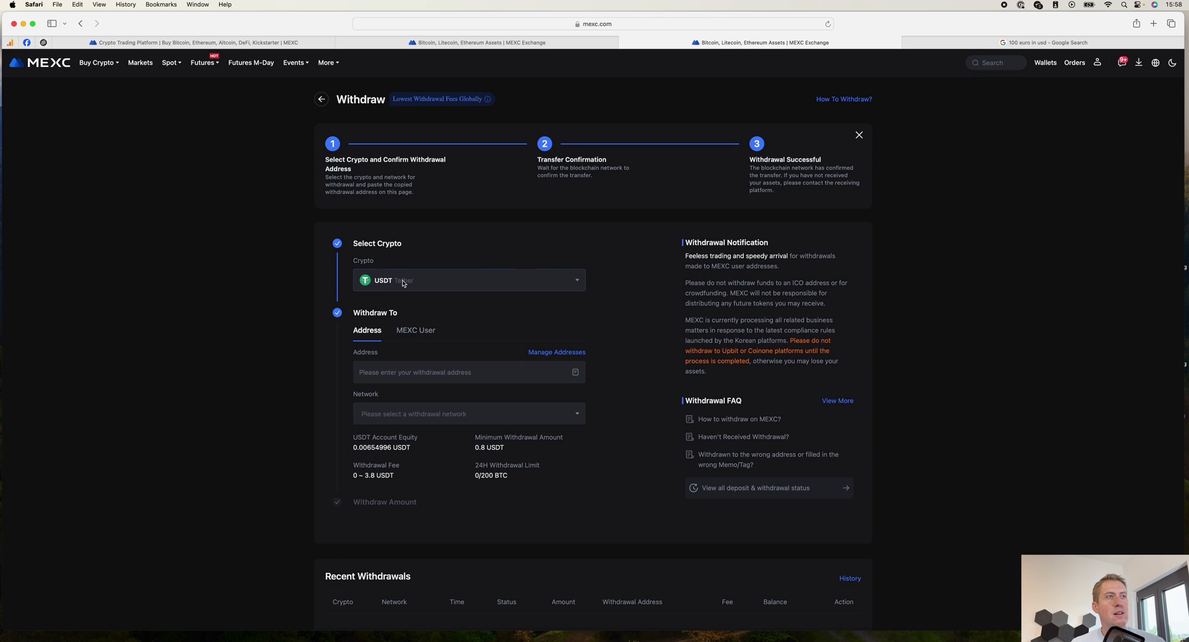
Review the withdrawal network list and fees twice without choosing a network.
{"action": "left_click", "coordinate": [454, 371]}
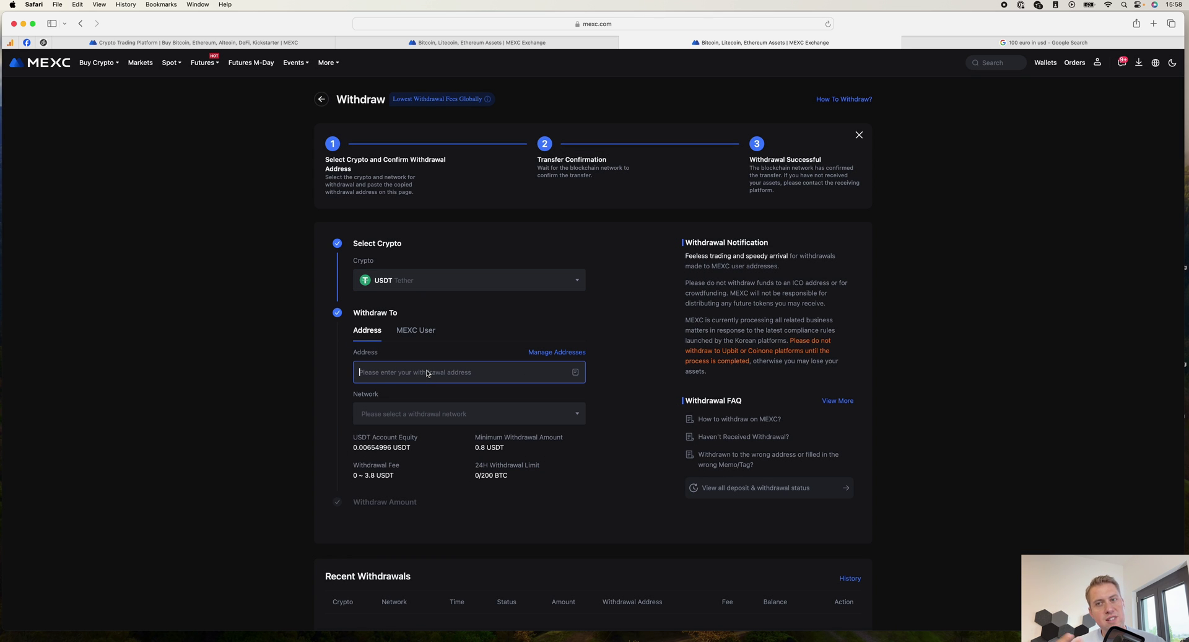
{"action": "left_click", "coordinate": [409, 415]}
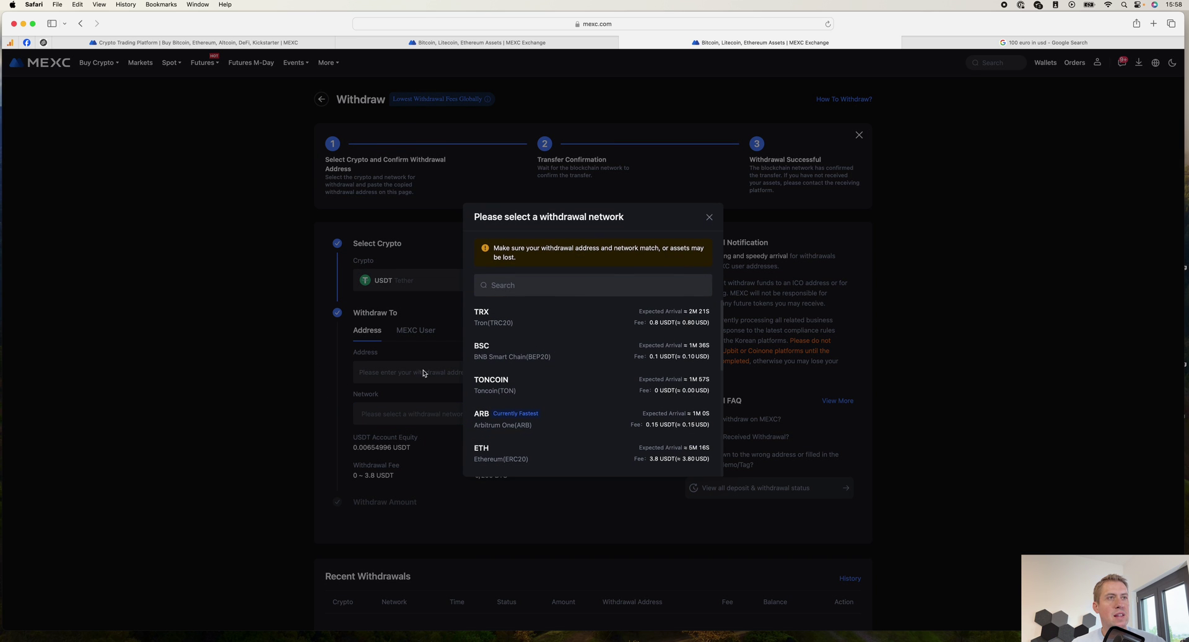
{"action": "left_click", "coordinate": [709, 218]}
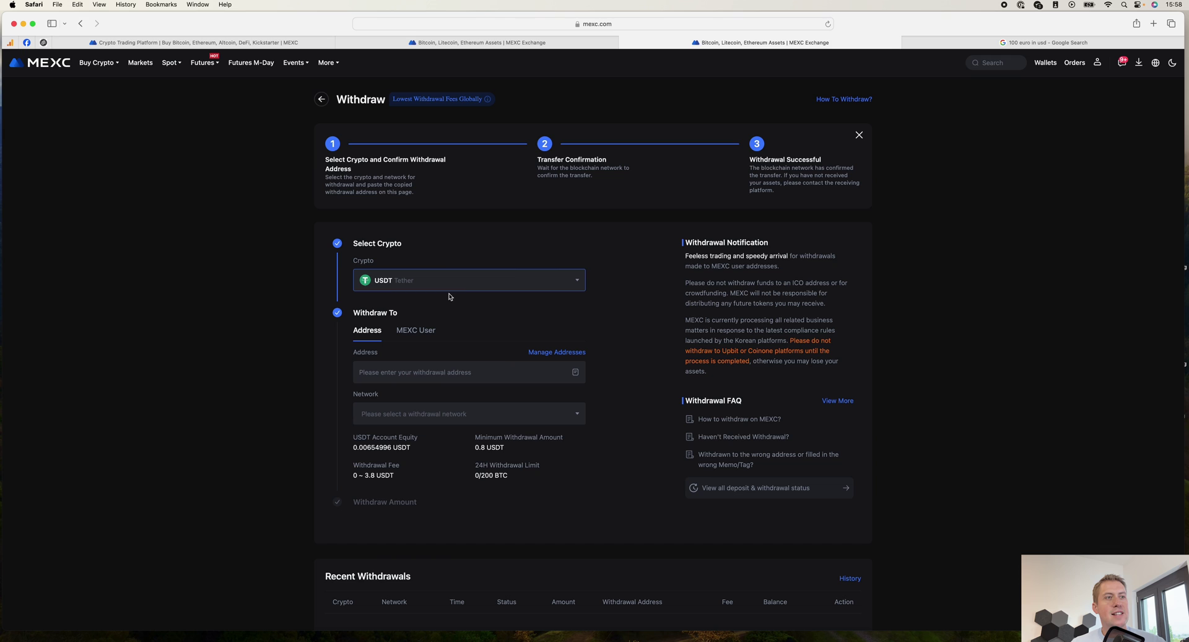
{"action": "left_click", "coordinate": [488, 415]}
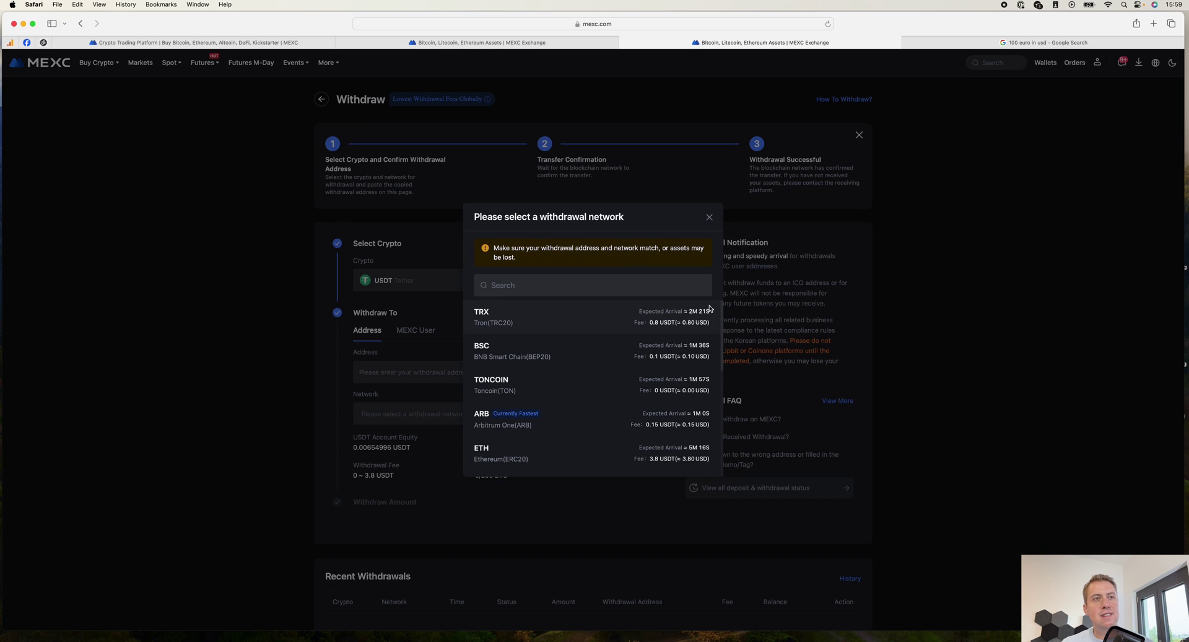
{"action": "left_click", "coordinate": [709, 218]}
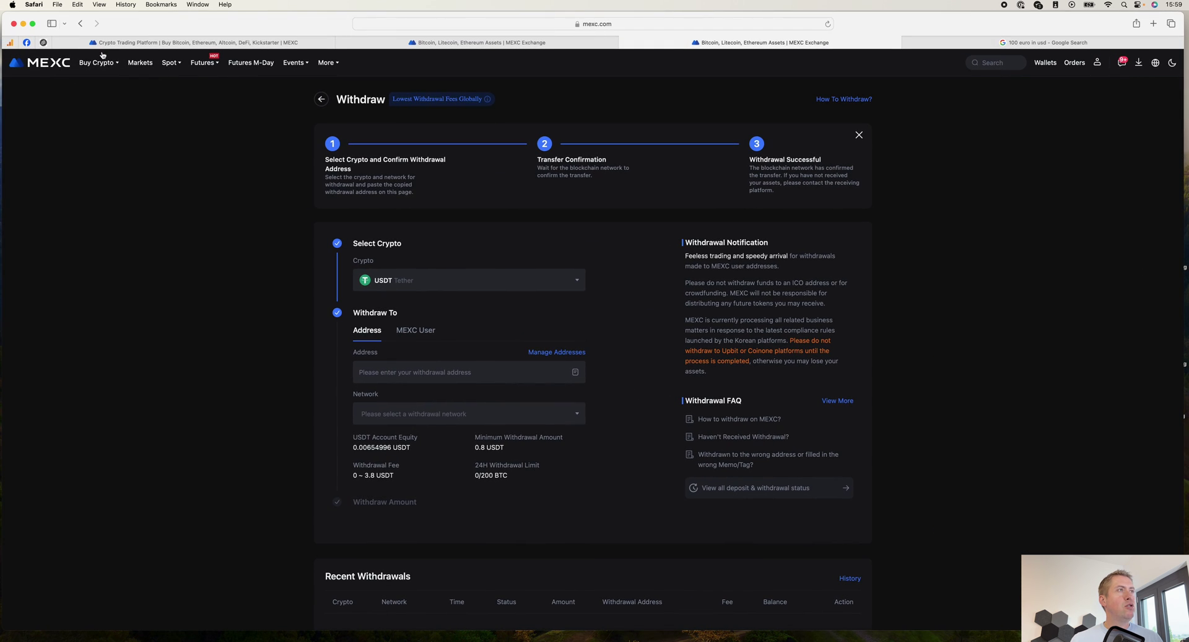
Go to Buy Crypto with Debit/Credit Card and dismiss the card-linking notice.
{"action": "mouse_move", "coordinate": [103, 64]}
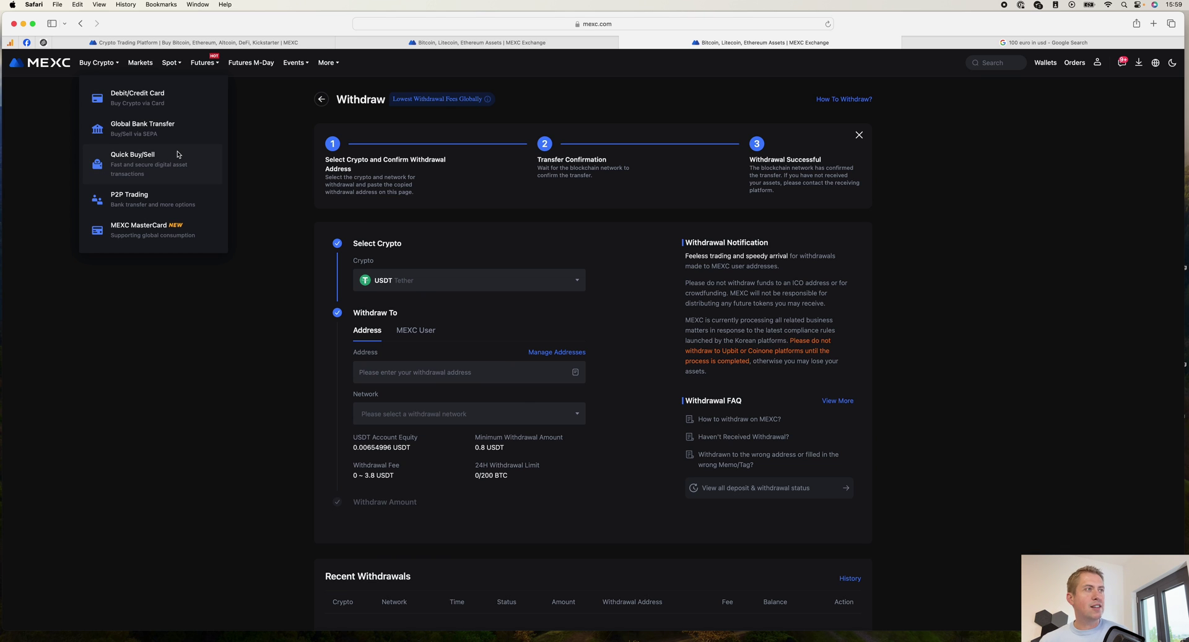
{"action": "left_click", "coordinate": [140, 99]}
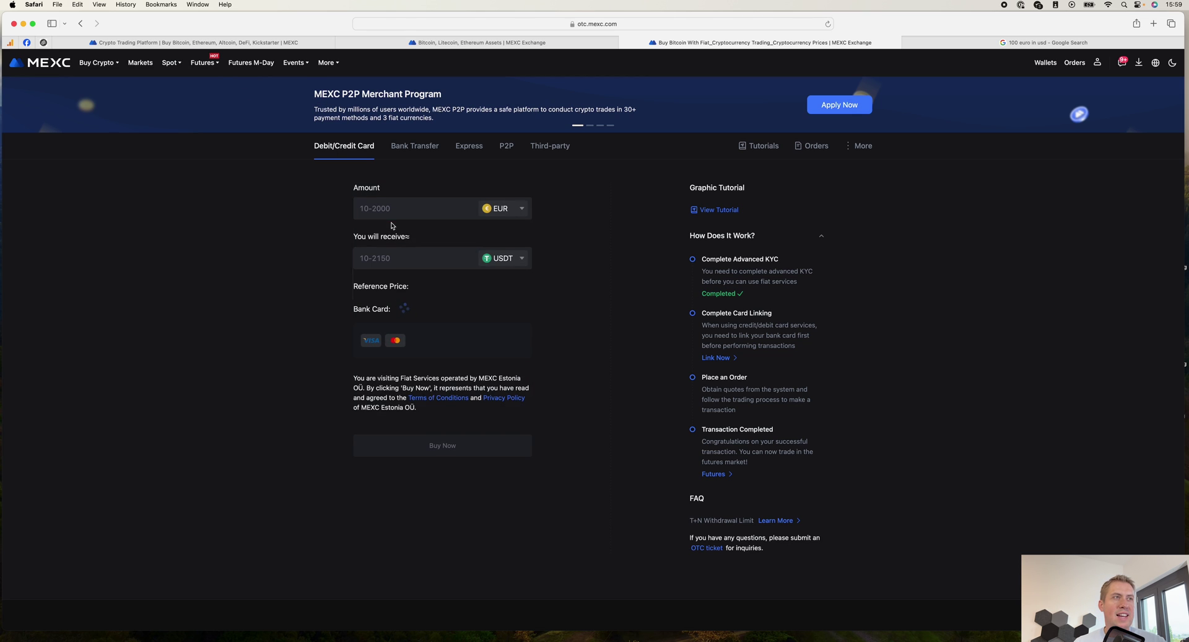
{"action": "left_click", "coordinate": [447, 287]}
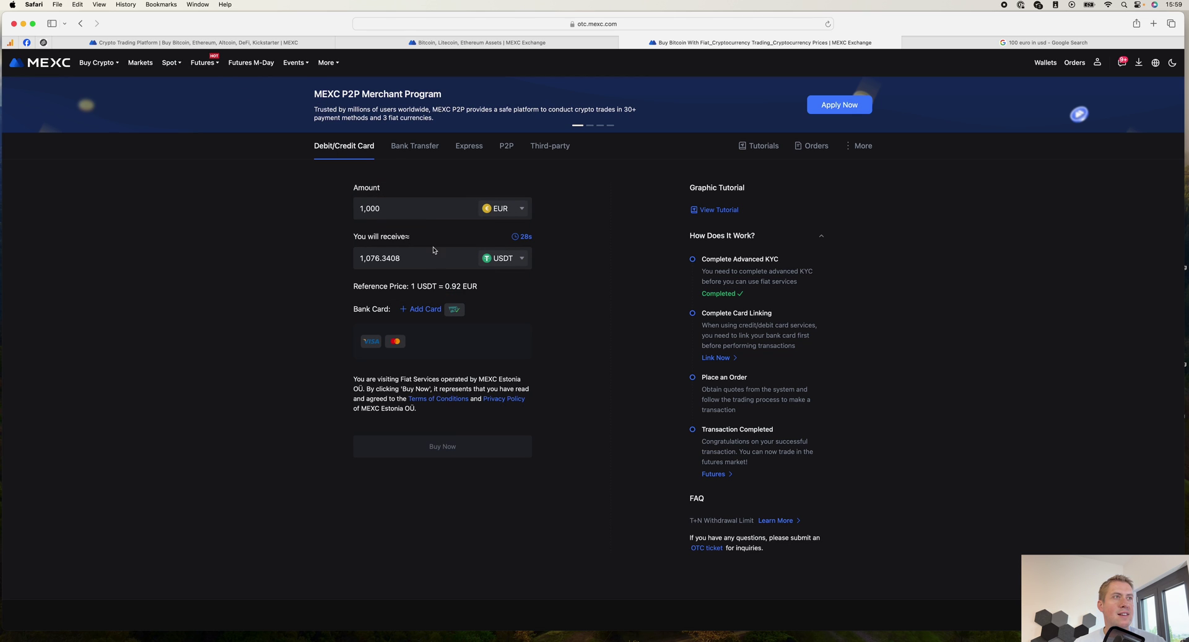
Change the spend amount from 1,000 to 100 EUR, keeping USDT as the coin received.
{"action": "left_click", "coordinate": [401, 208]}
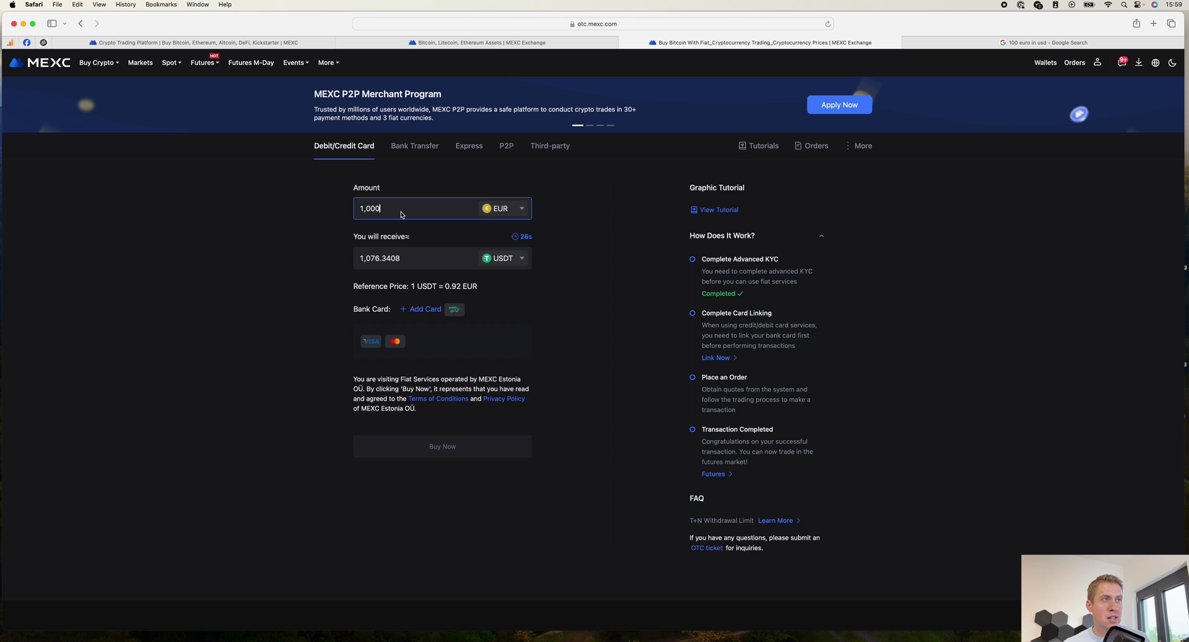
{"action": "key", "text": "BackSpace"}
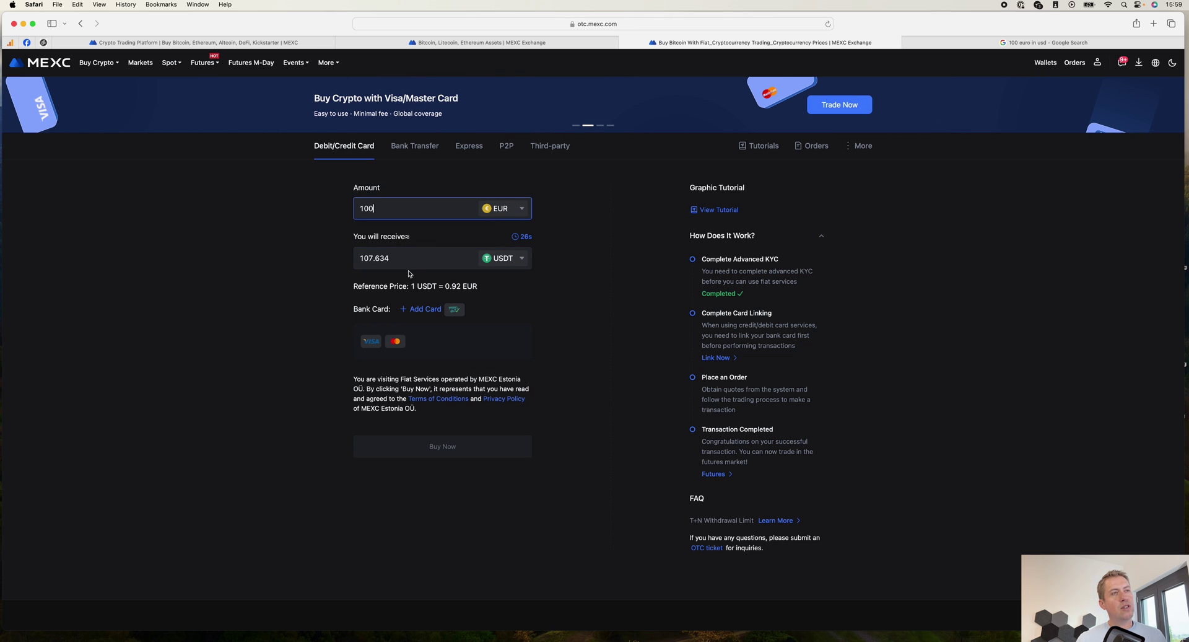
{"action": "left_click", "coordinate": [513, 260]}
{"action": "scroll", "coordinate": [486, 315], "scroll_direction": "down", "scroll_amount": 1}
{"action": "scroll", "coordinate": [487, 314], "scroll_direction": "down", "scroll_amount": 1}
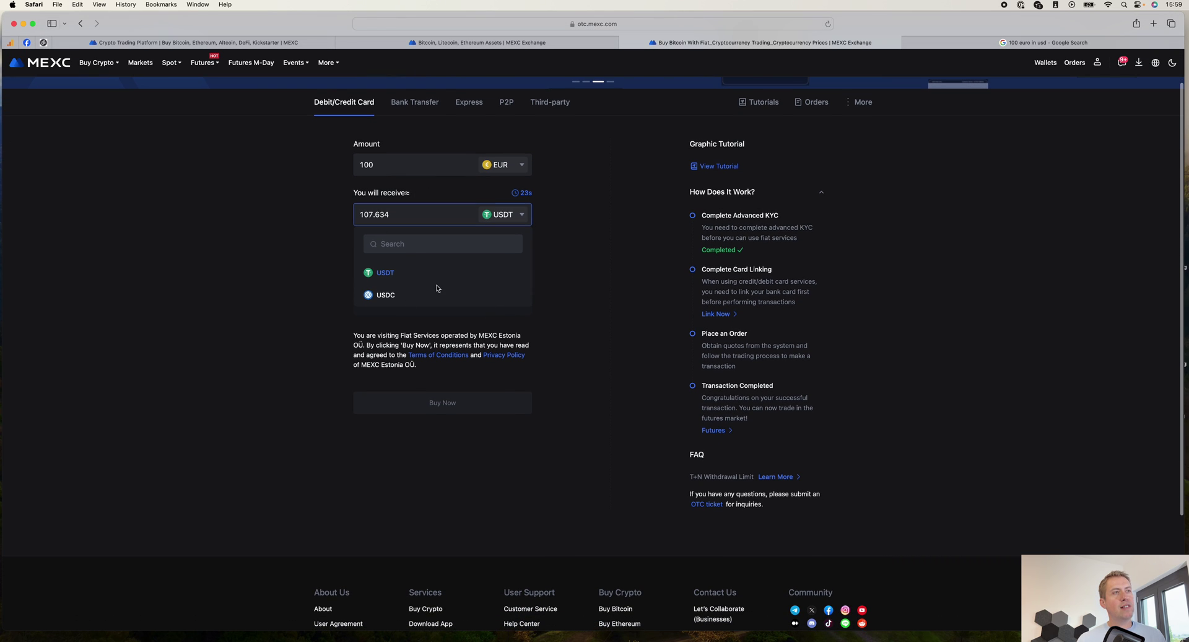
{"action": "left_click", "coordinate": [291, 254]}
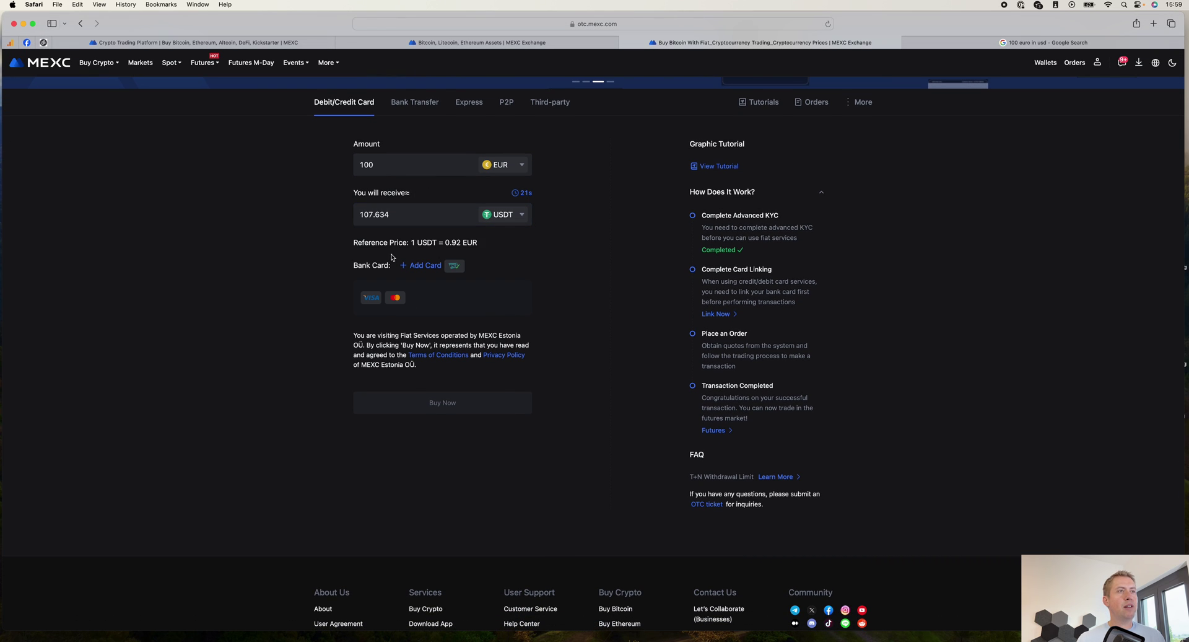
{"action": "scroll", "coordinate": [532, 275], "scroll_direction": "up", "scroll_amount": 2}
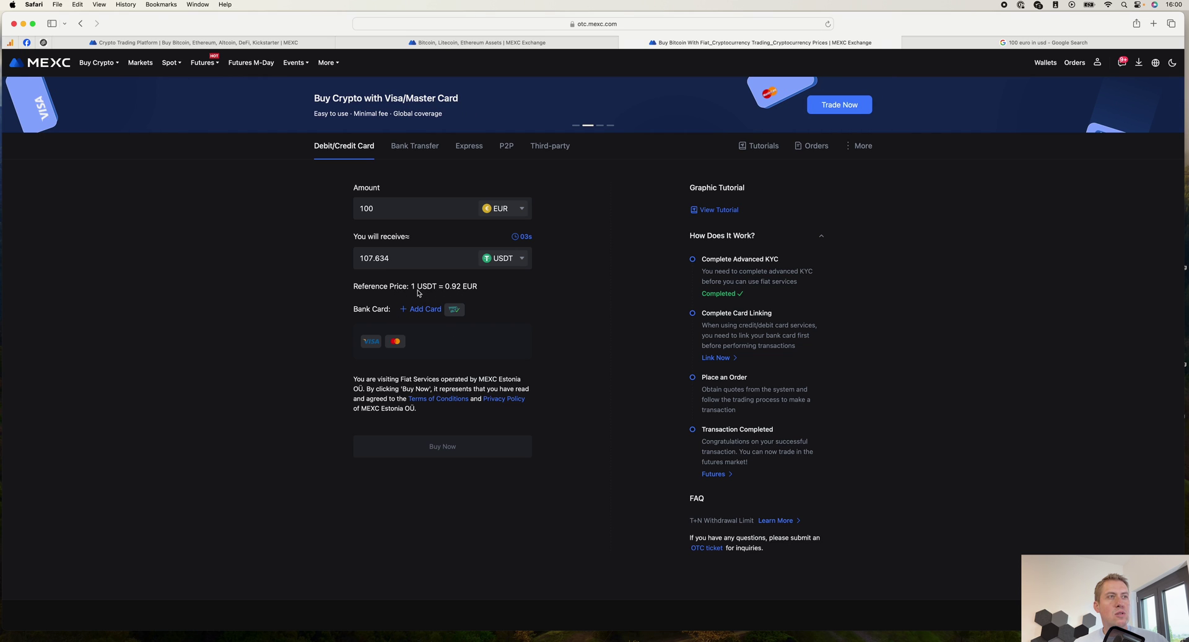
Check Google's converter showing 100 euros equals 110.81 US dollars.
{"action": "left_click", "coordinate": [1044, 42]}
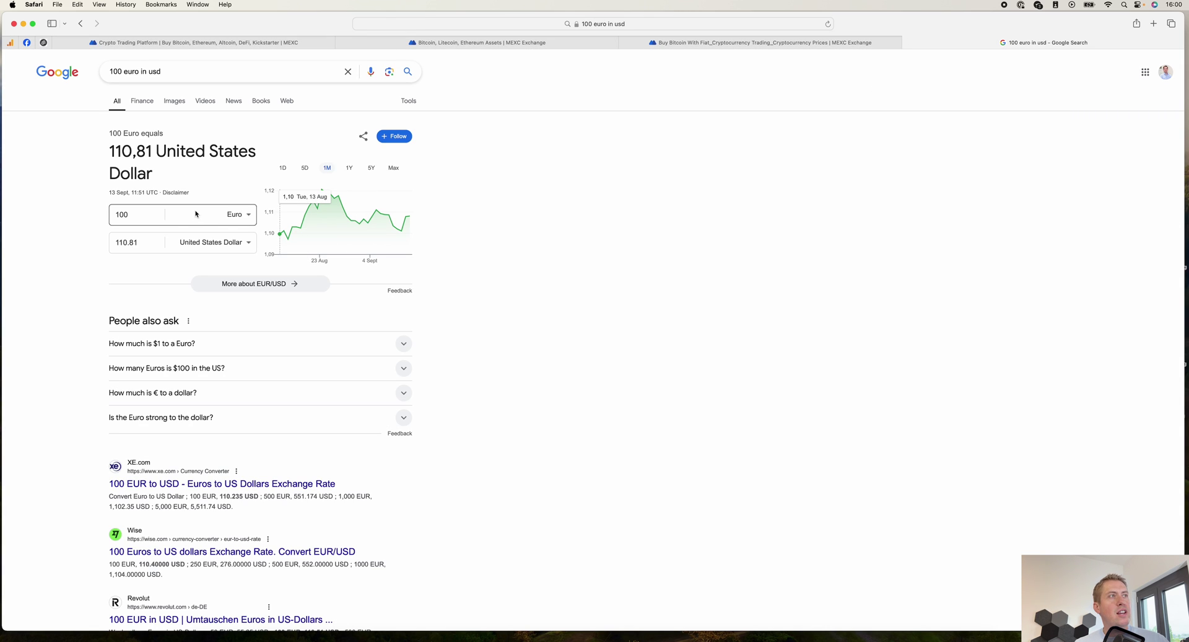
{"action": "left_click", "coordinate": [149, 246]}
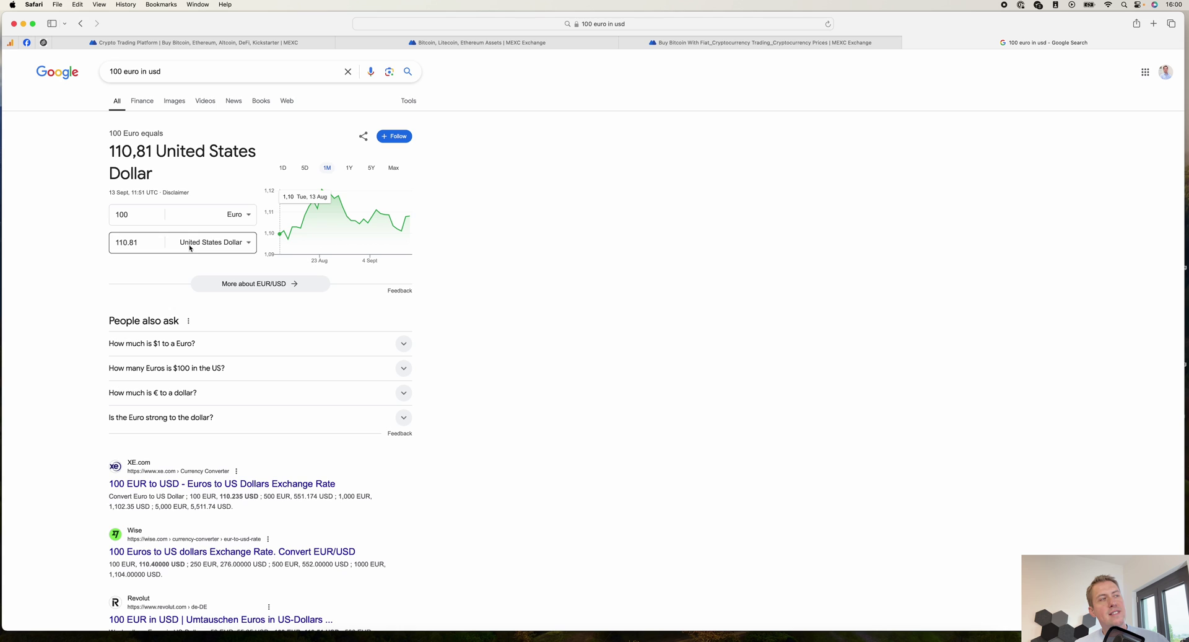
{"action": "left_click", "coordinate": [169, 221]}
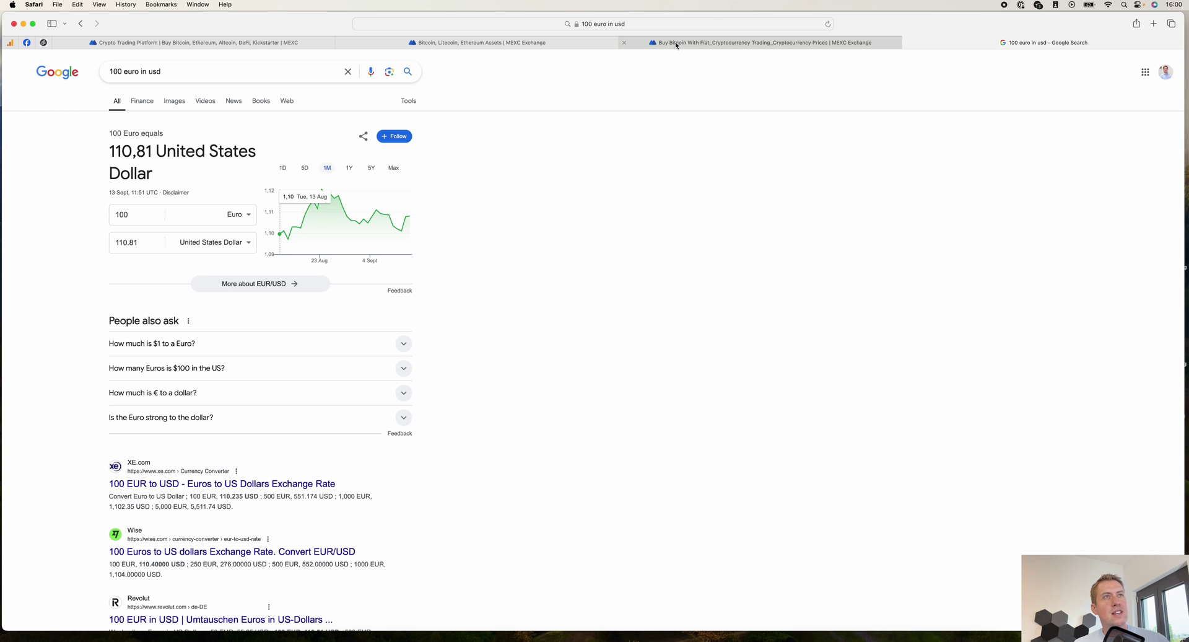
Return through the MEXC tabs to the 107.634 USDT card purchase quote.
{"action": "left_click", "coordinate": [294, 43]}
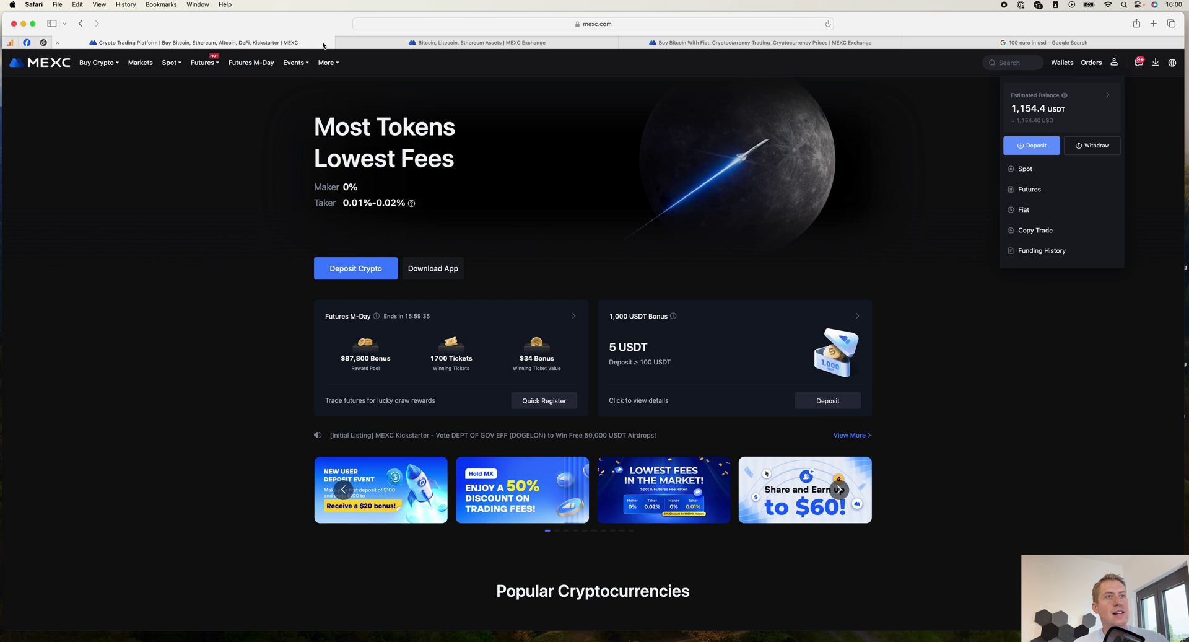
{"action": "left_click", "coordinate": [477, 43]}
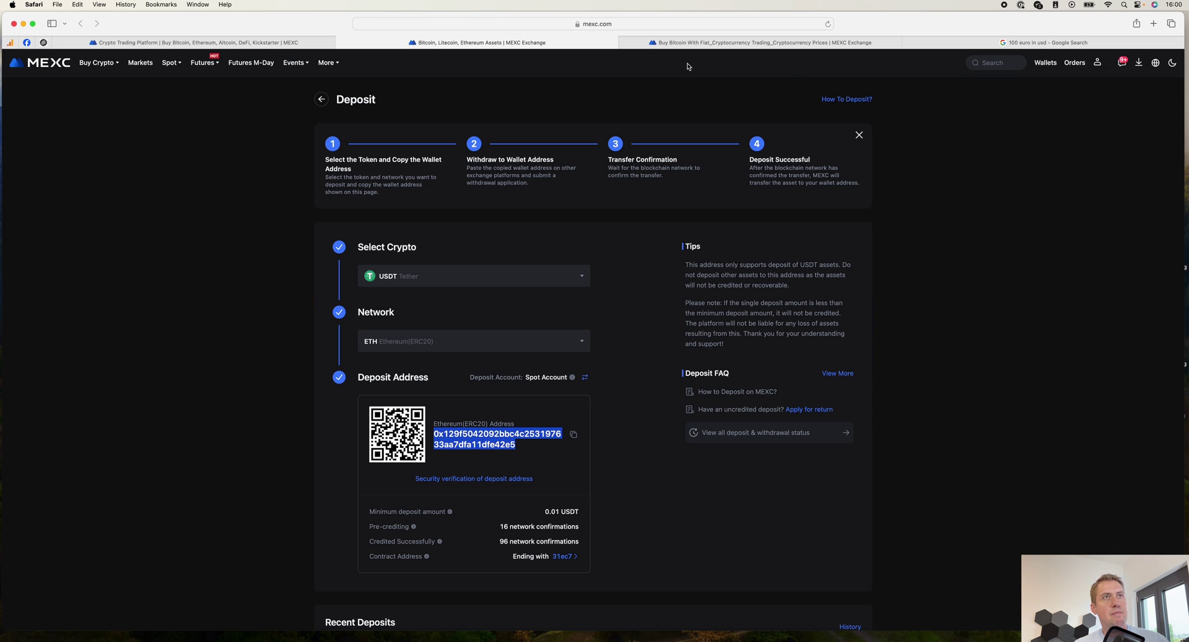
{"action": "left_click", "coordinate": [712, 42]}
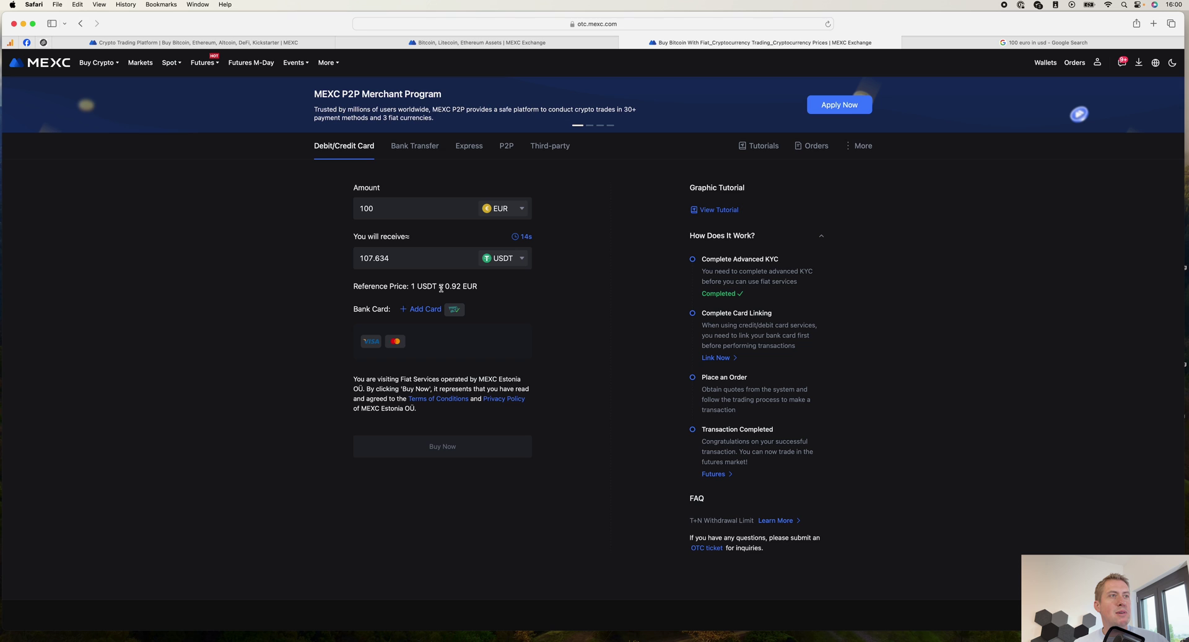
{"action": "left_click", "coordinate": [427, 310]}
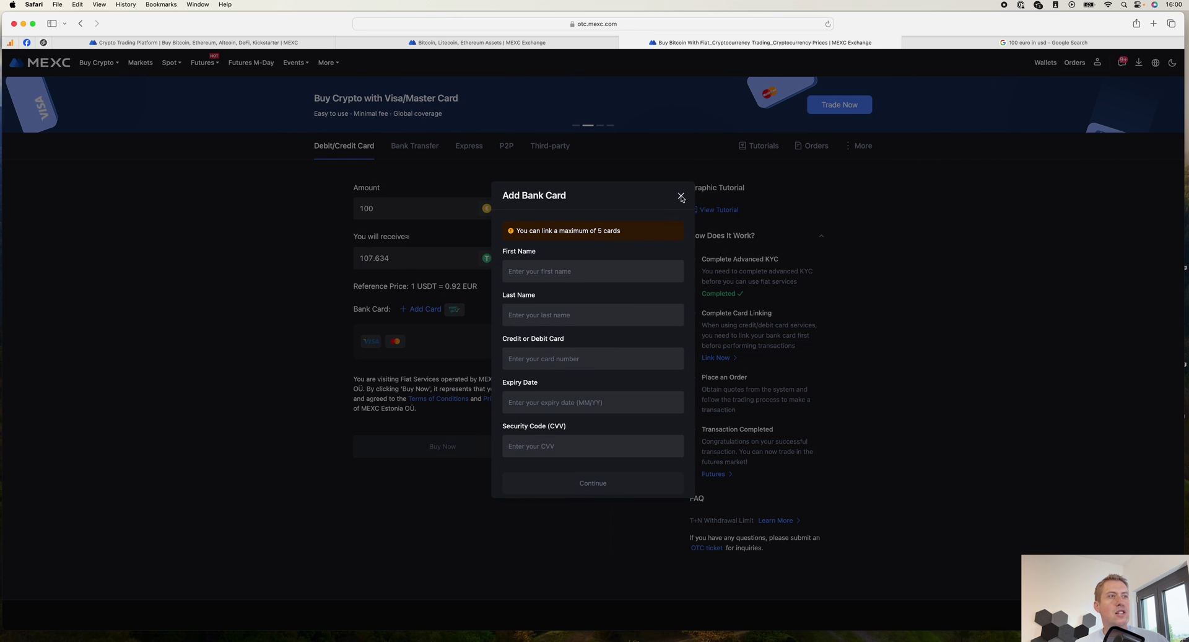
{"action": "left_click", "coordinate": [681, 196]}
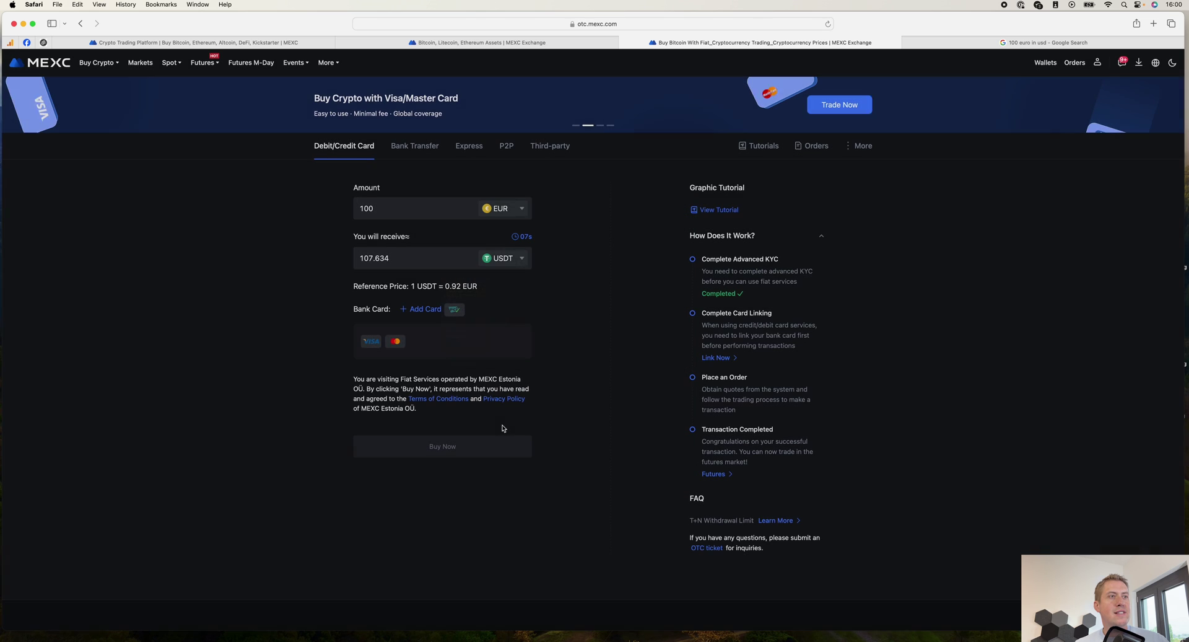
Switch to the SEPA Bank Transfer tab and set the amount to 100 EUR.
{"action": "left_click", "coordinate": [413, 148]}
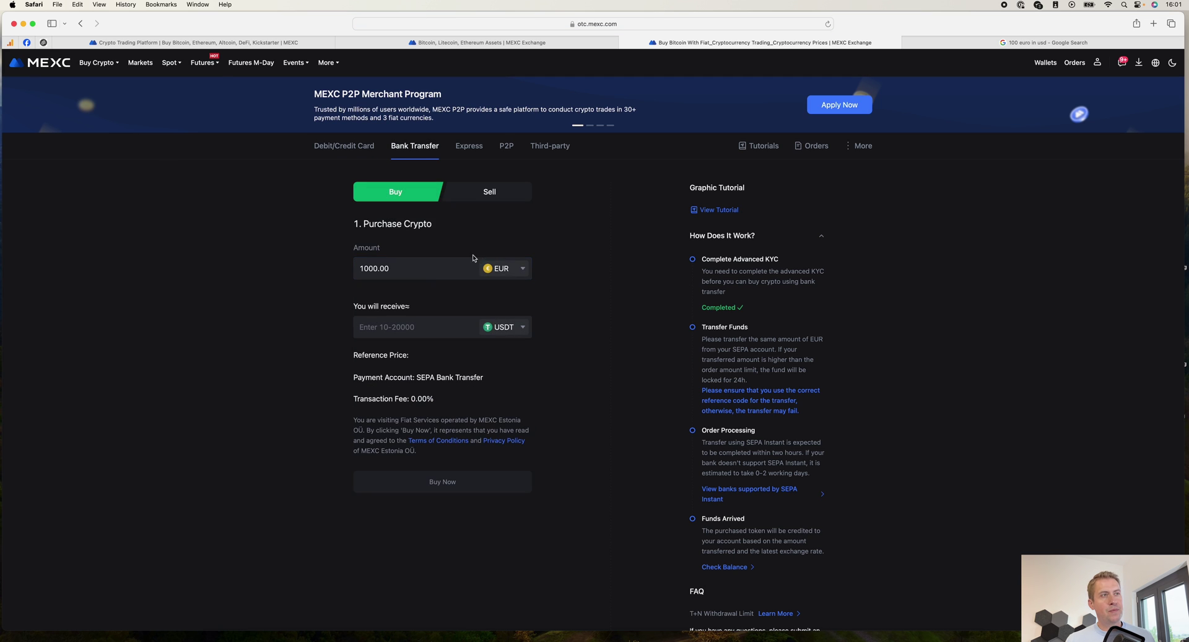
{"action": "double_click", "coordinate": [408, 273]}
{"action": "type", "text": "100"}
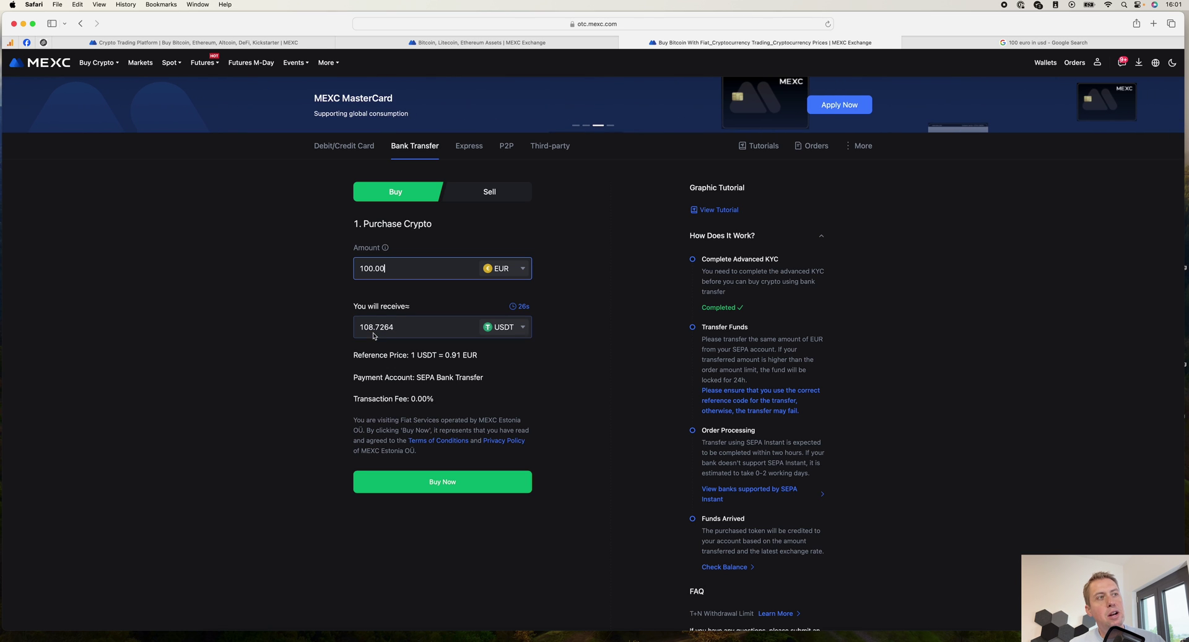
Compare the 108.7264 USDT quote against Google's euro-to-dollar conversion and return.
{"action": "left_click", "coordinate": [1018, 44]}
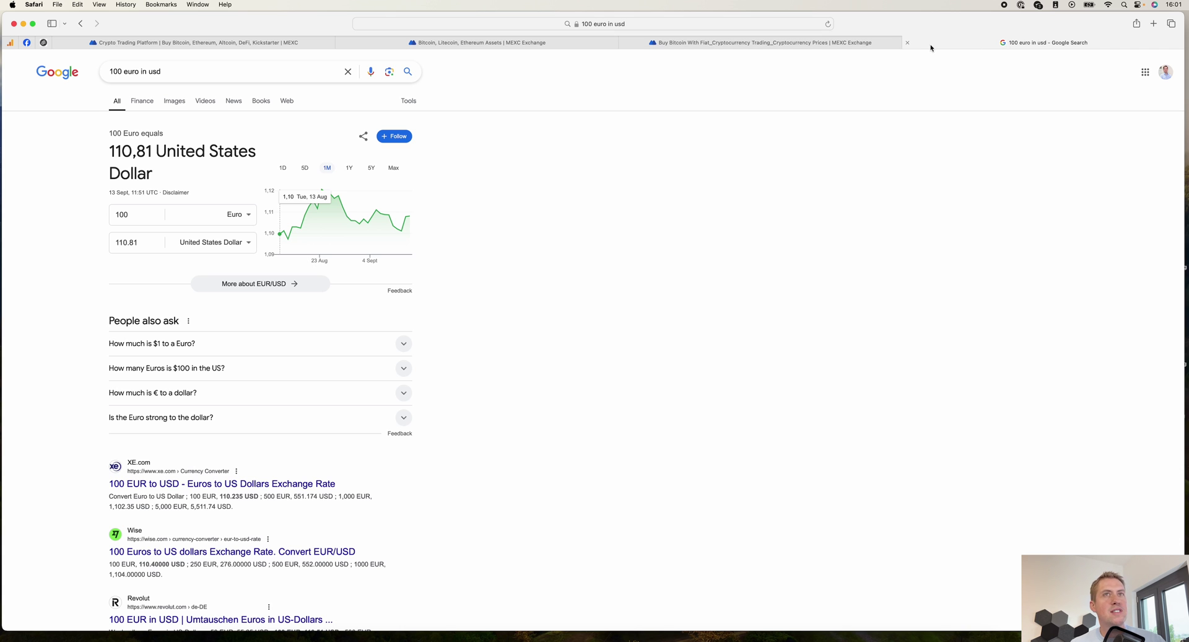
{"action": "left_click", "coordinate": [861, 43]}
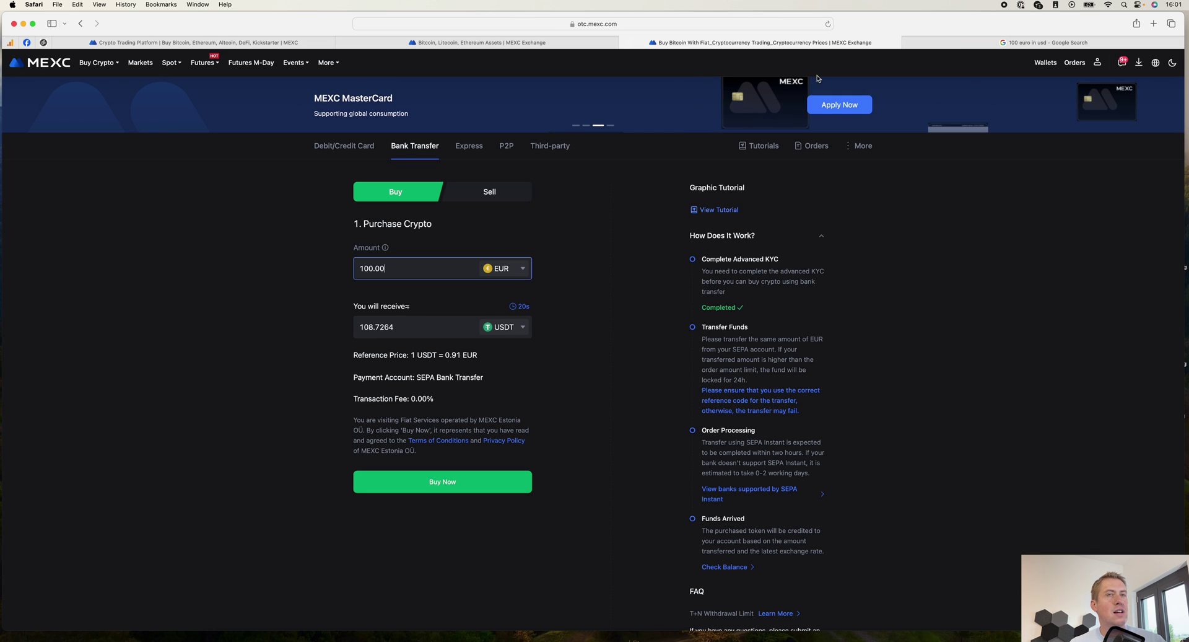
{"action": "left_click", "coordinate": [1022, 43]}
{"action": "left_click", "coordinate": [808, 45]}
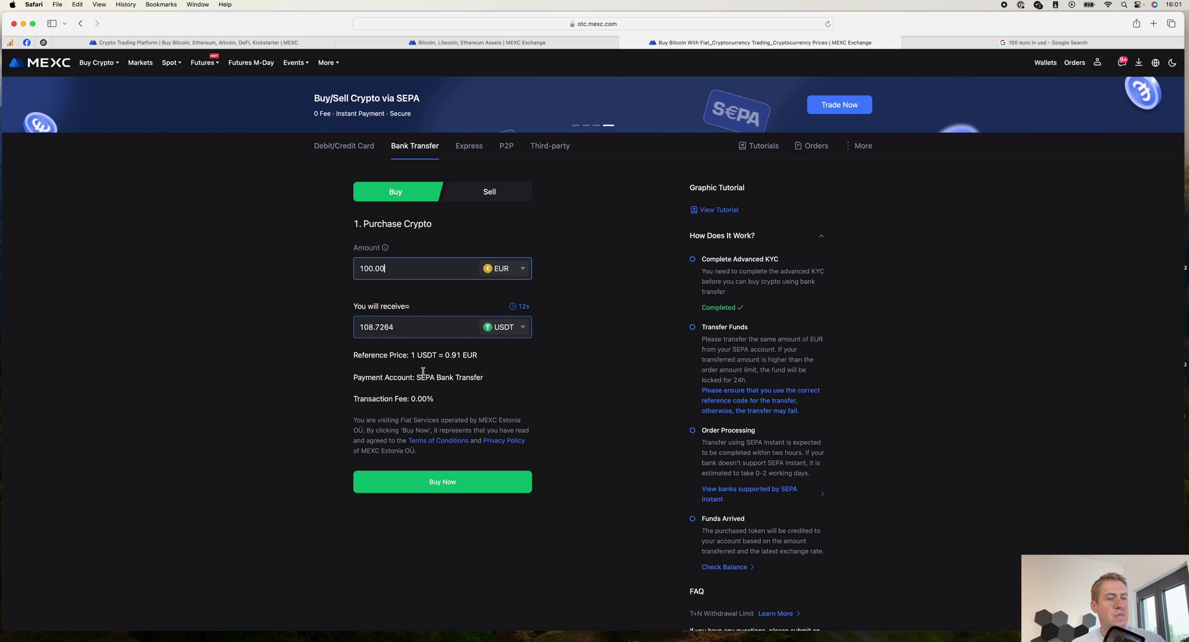
Place the 100 EUR bank-transfer order, accepting the disclaimer and timer notice.
{"action": "left_click", "coordinate": [484, 481]}
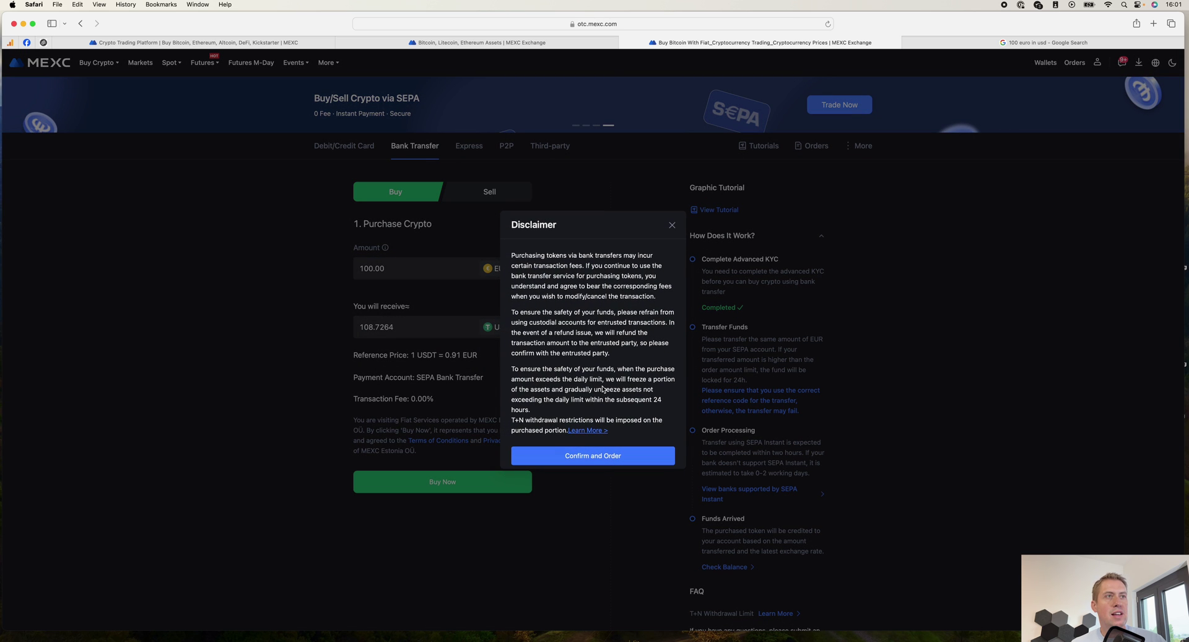
{"action": "left_click", "coordinate": [601, 459]}
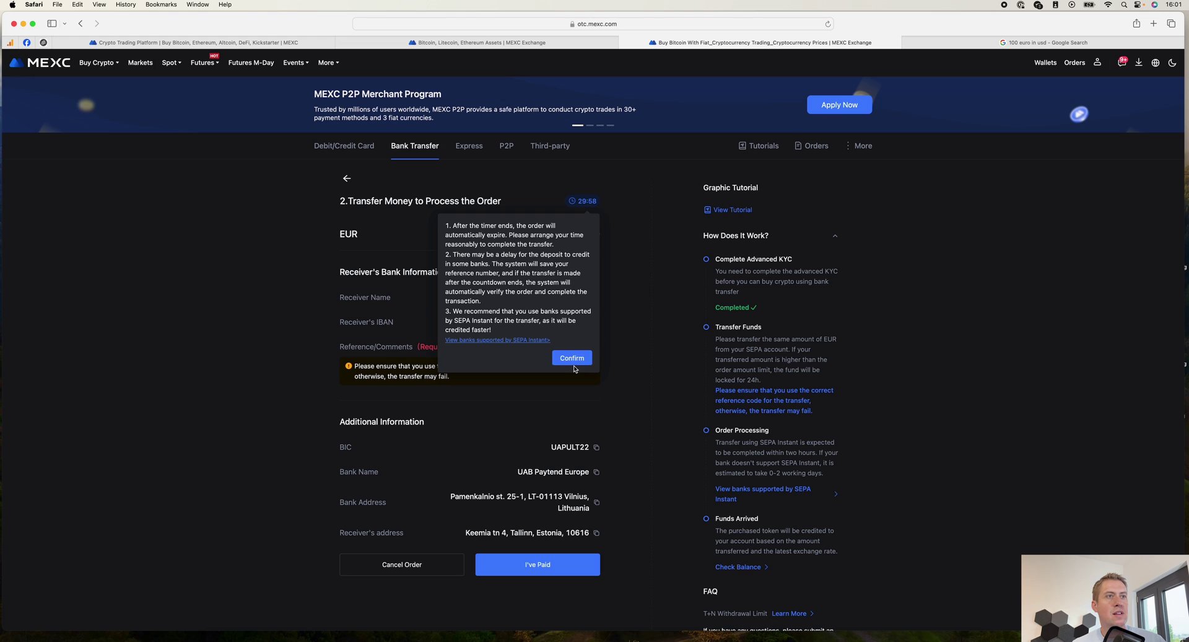
{"action": "left_click", "coordinate": [573, 358]}
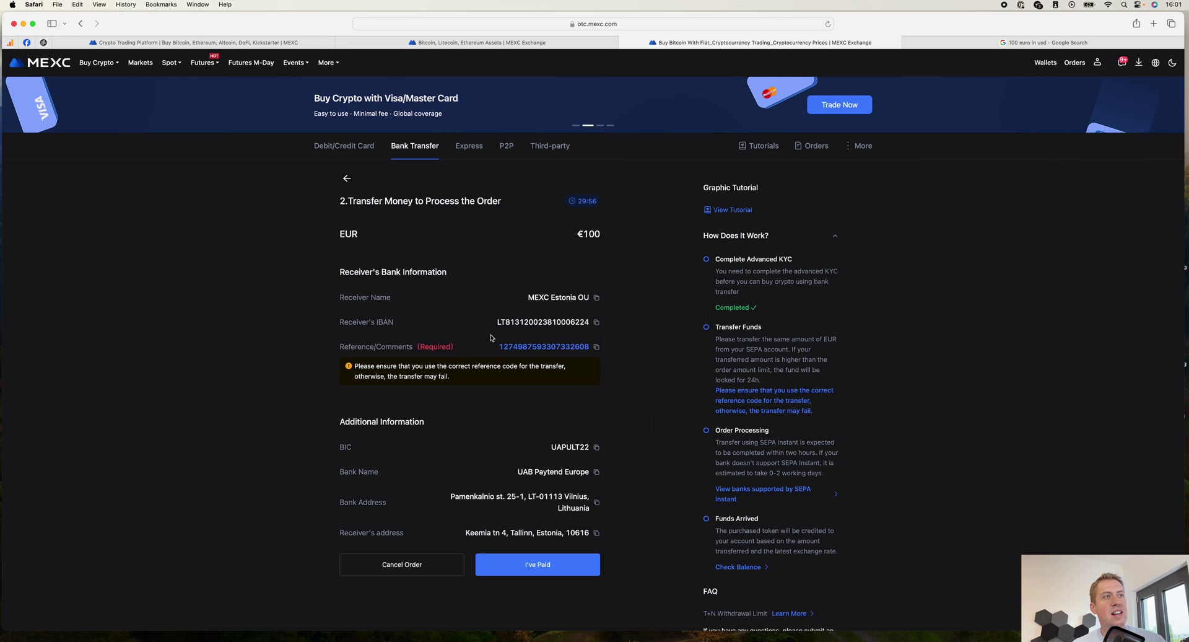
Highlight the receiver's IBAN and the required transfer reference code.
{"action": "left_click_drag", "start_coordinate": [490, 338], "coordinate": [580, 327]}
{"action": "left_click_drag", "start_coordinate": [464, 322], "coordinate": [531, 319]}
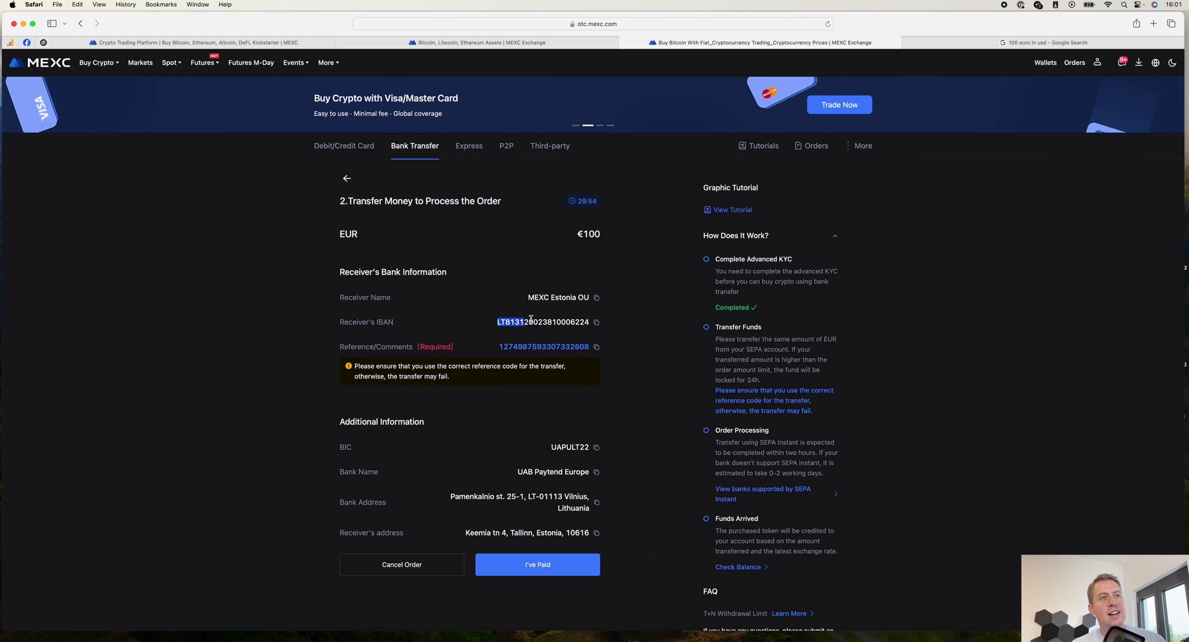
{"action": "left_click", "coordinate": [530, 319]}
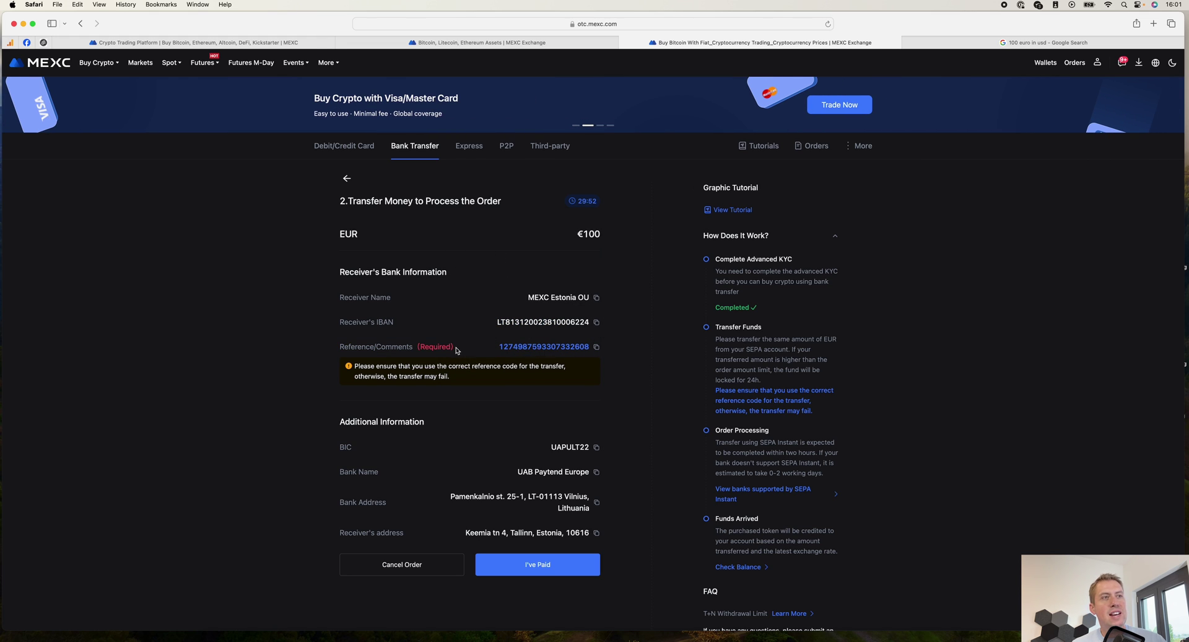
{"action": "double_click", "coordinate": [543, 347]}
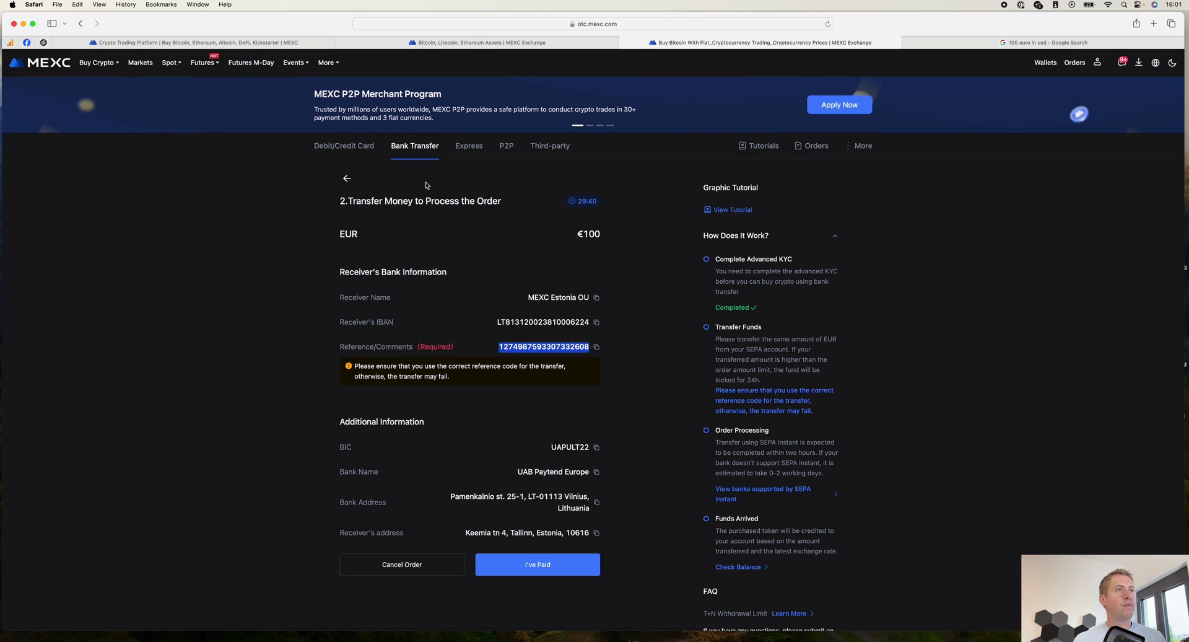
{"action": "left_click", "coordinate": [349, 181]}
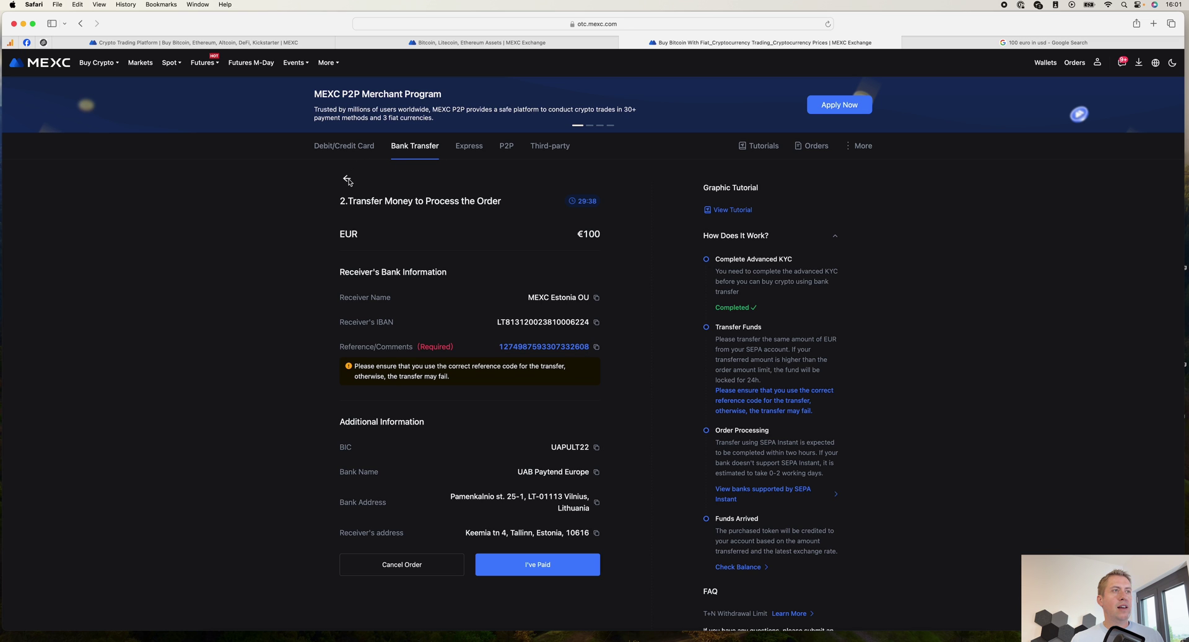
Go back to the bank-transfer form and focus the 1,000.00 EUR amount.
{"action": "left_click", "coordinate": [348, 180]}
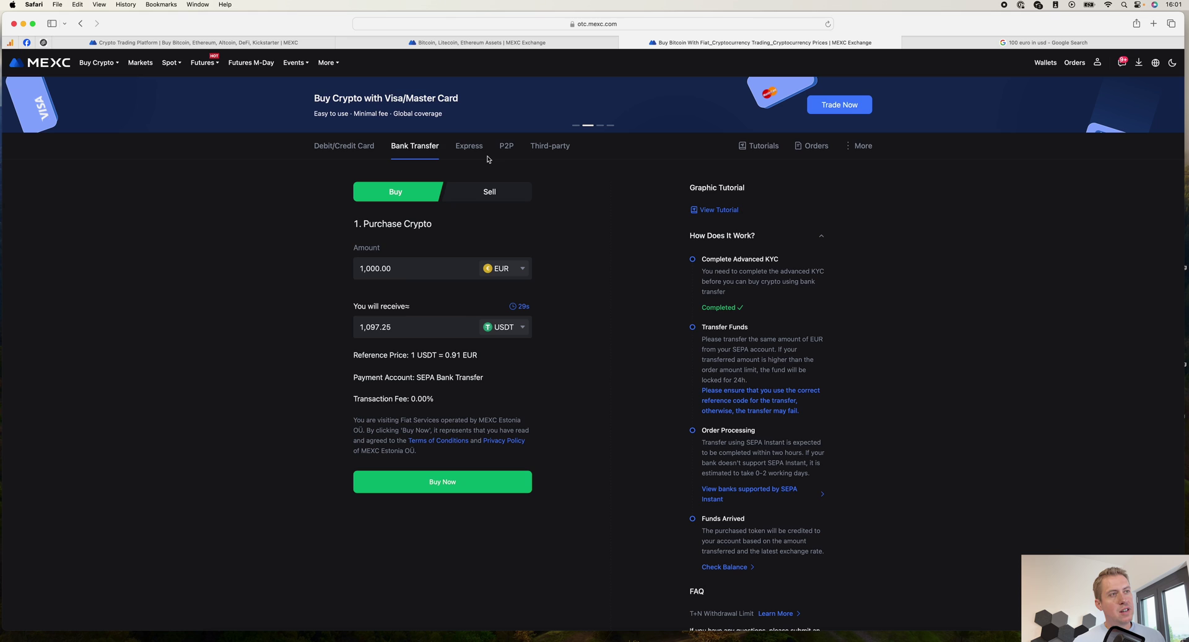
{"action": "left_click", "coordinate": [410, 262]}
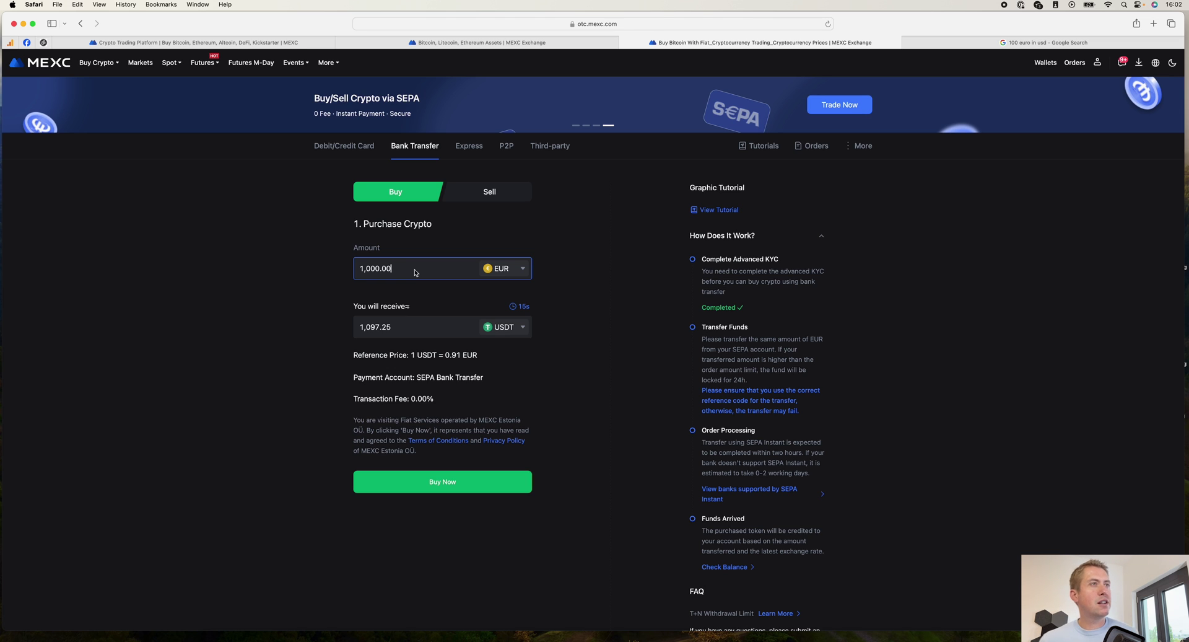
Switch to Sell, choose USDT, and enter a quantity of 1,000.
{"action": "left_click", "coordinate": [482, 193]}
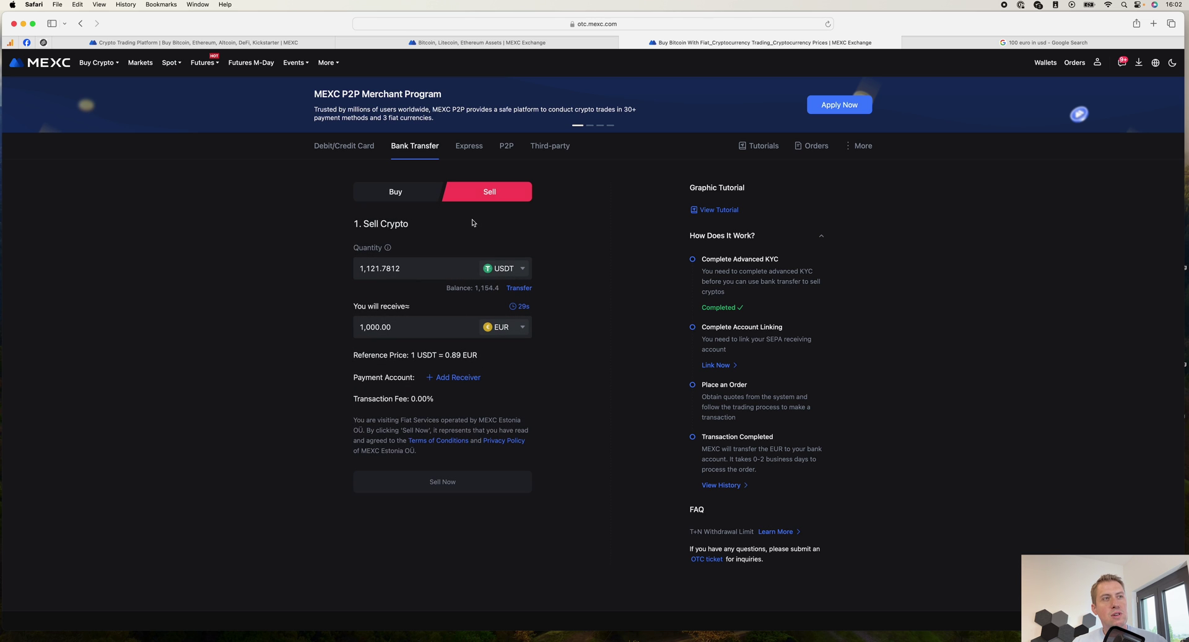
{"action": "left_click", "coordinate": [516, 269]}
{"action": "left_click", "coordinate": [398, 246]}
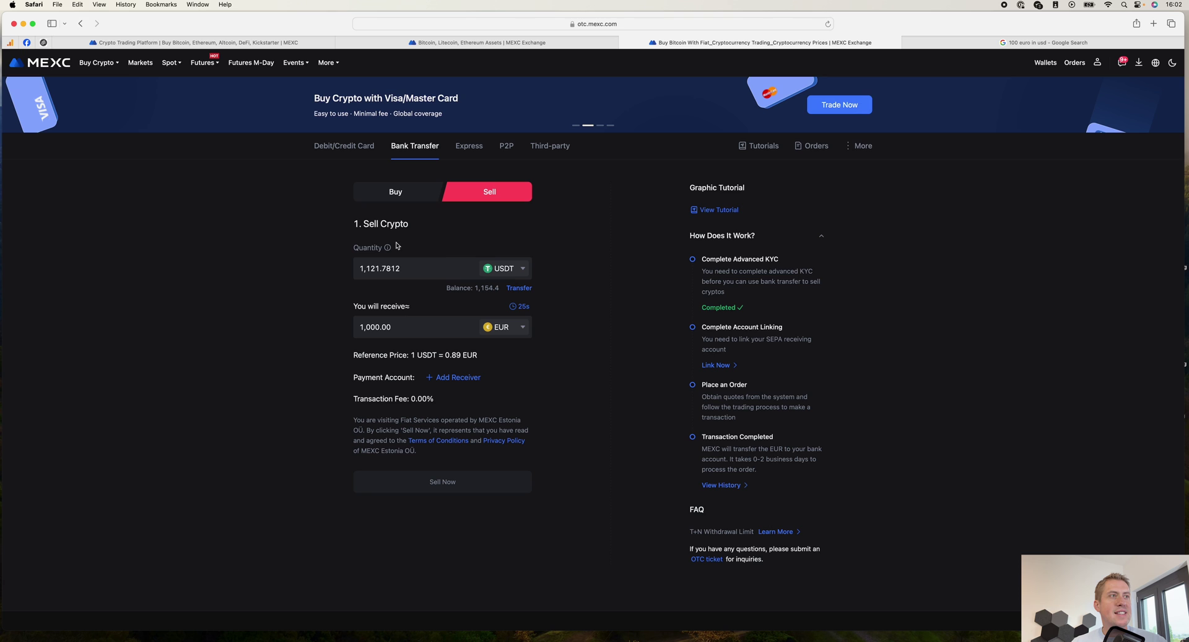
{"action": "left_click", "coordinate": [434, 273]}
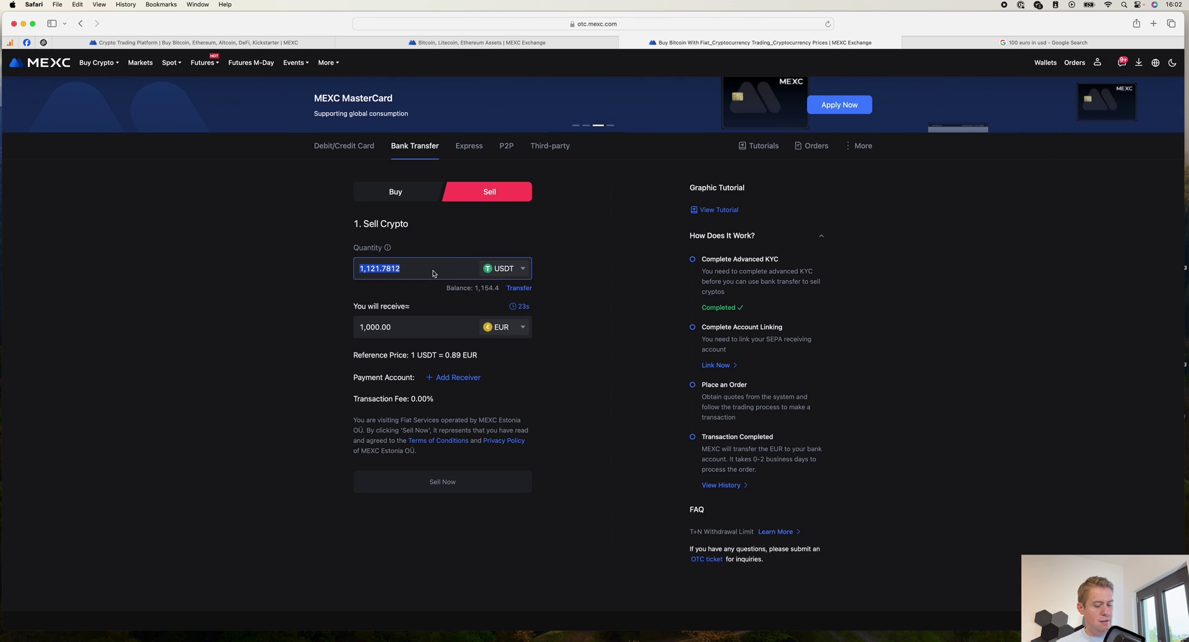
{"action": "type", "text": "1,000"}
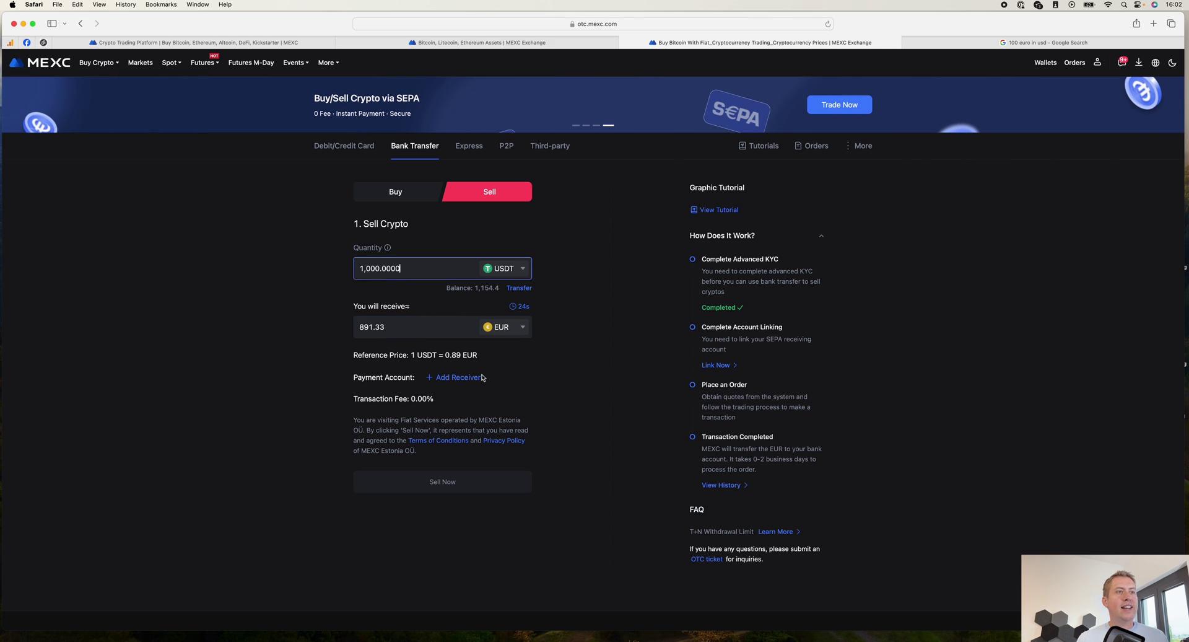
Open the Add Receiver form, then close it without adding a bank account.
{"action": "left_click", "coordinate": [453, 379]}
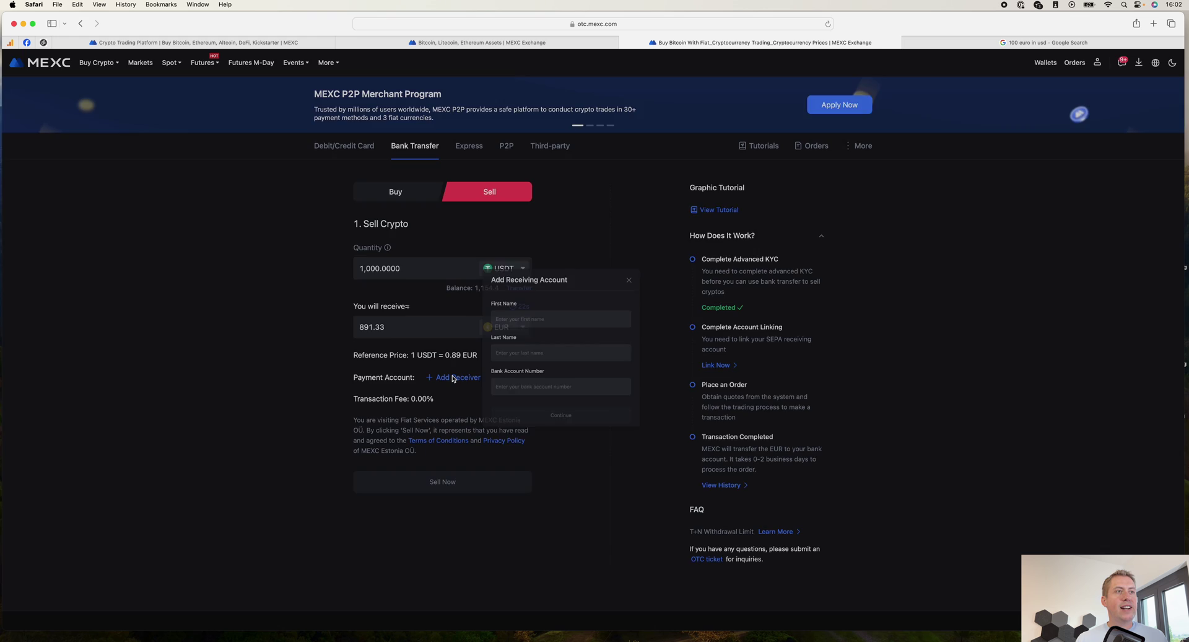
{"action": "left_click", "coordinate": [531, 391]}
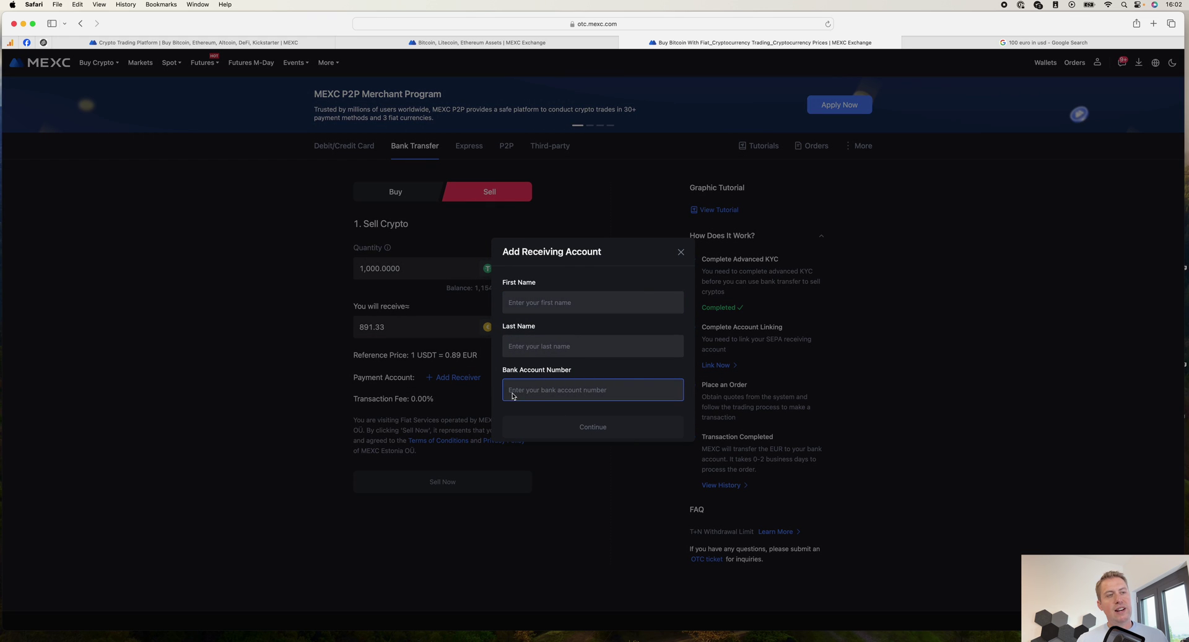
{"action": "left_click", "coordinate": [477, 350]}
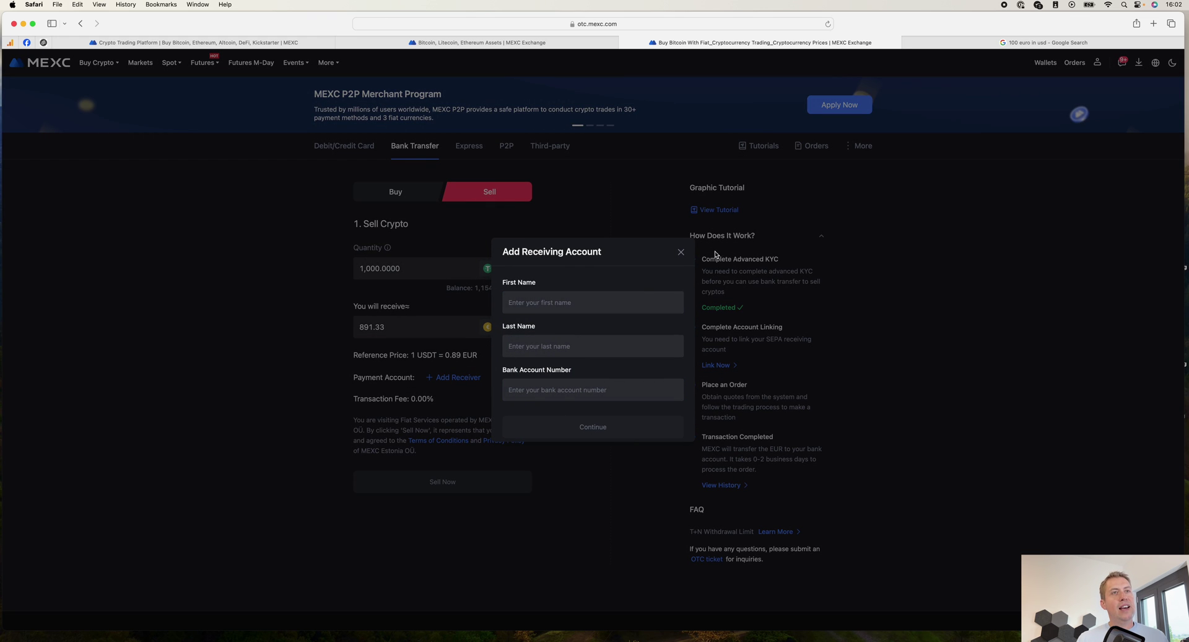
{"action": "left_click", "coordinate": [680, 254]}
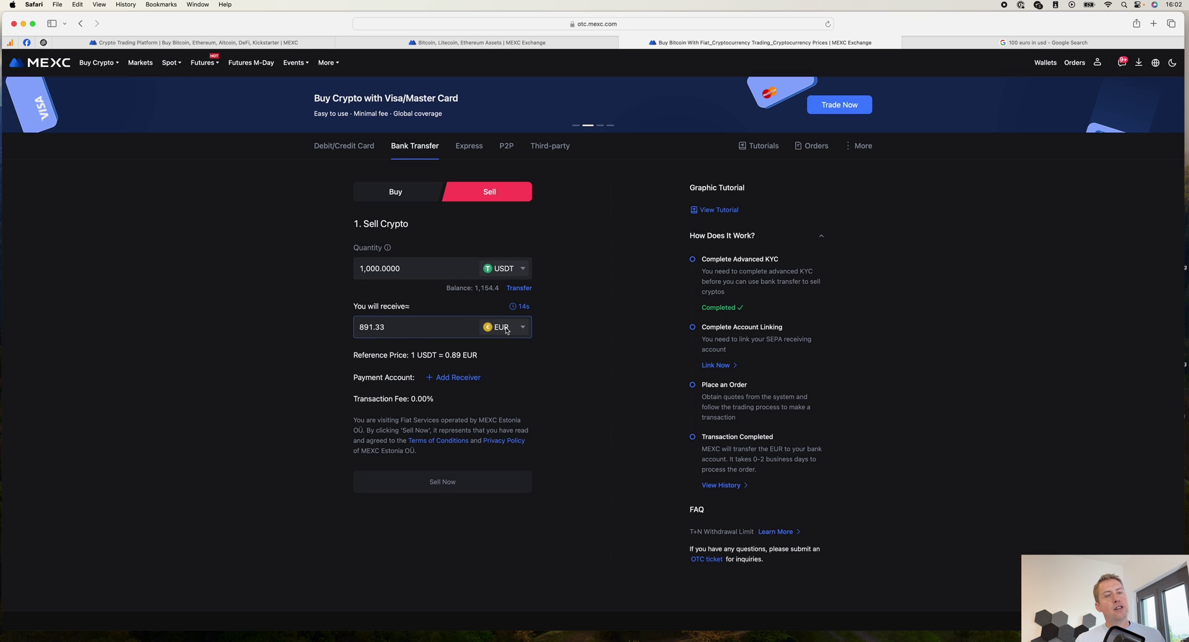